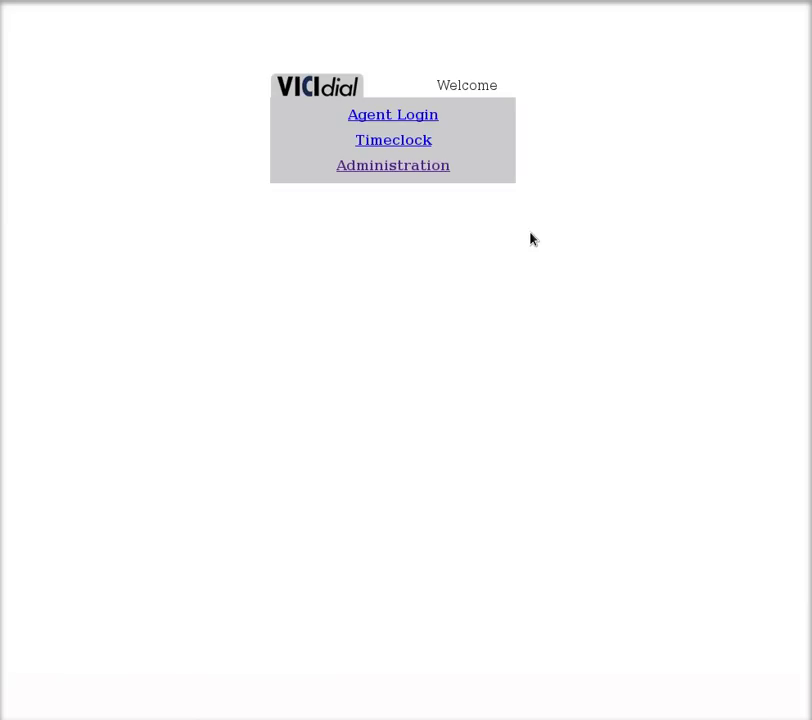
# Step: Open the form for adding a new campaign in the VICIdial administration area
pyautogui.click(367, 172)
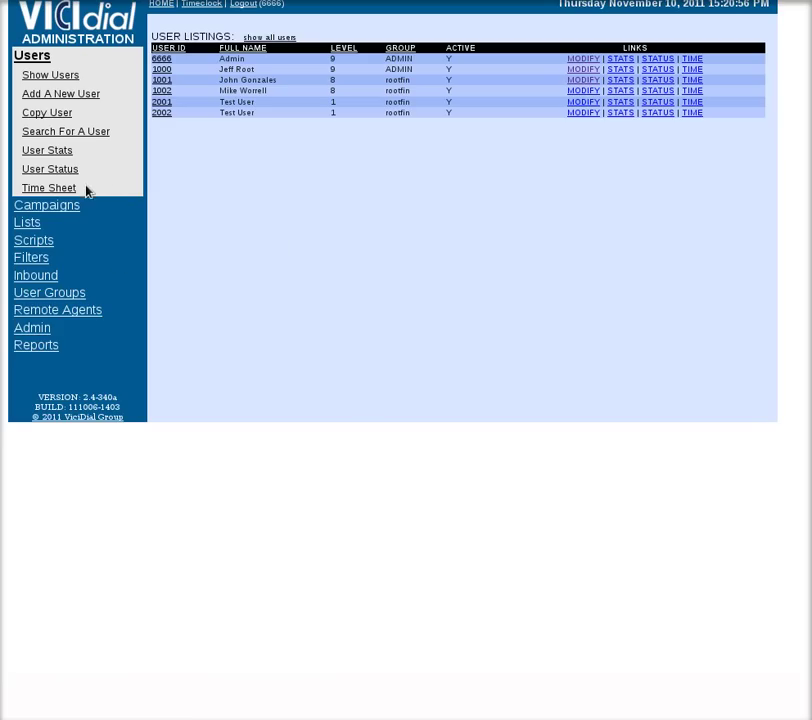
pyautogui.click(72, 207)
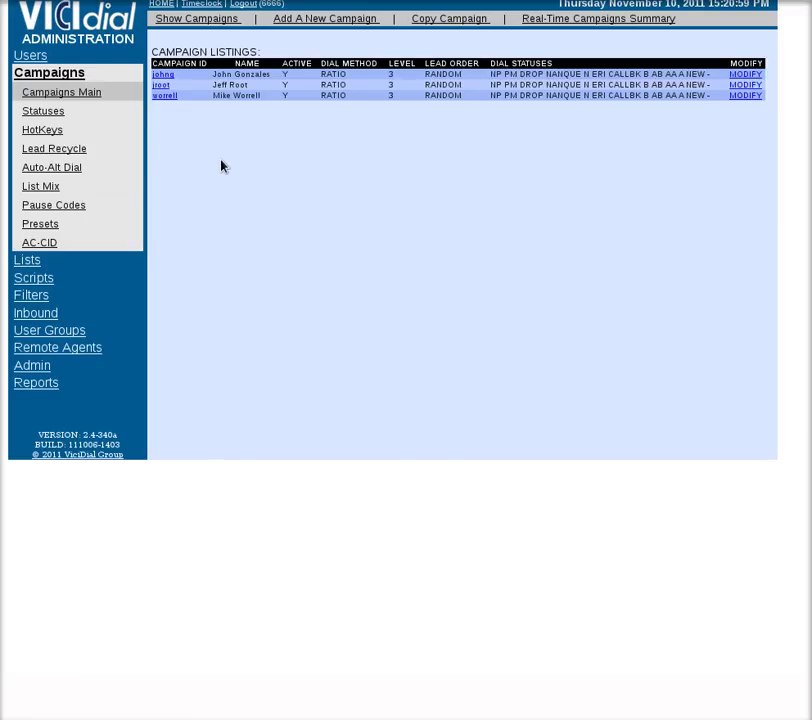
pyautogui.click(354, 25)
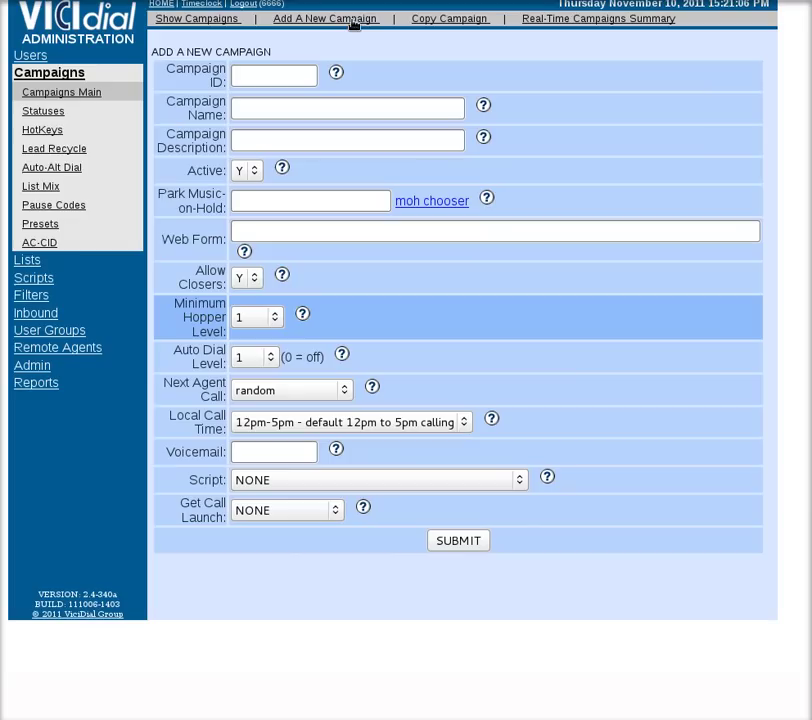
# Step: Enter testcamp as the campaign ID and Test Campaign as both the campaign name and description
pyautogui.click(259, 79)
pyautogui.write('testcamp')
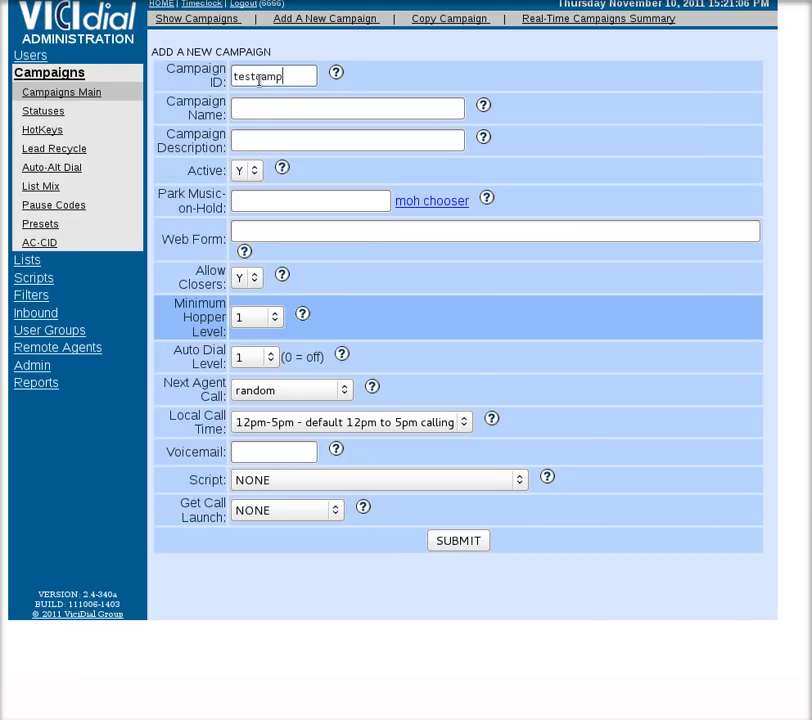
pyautogui.press('Tab')
pyautogui.write('Test Campa')
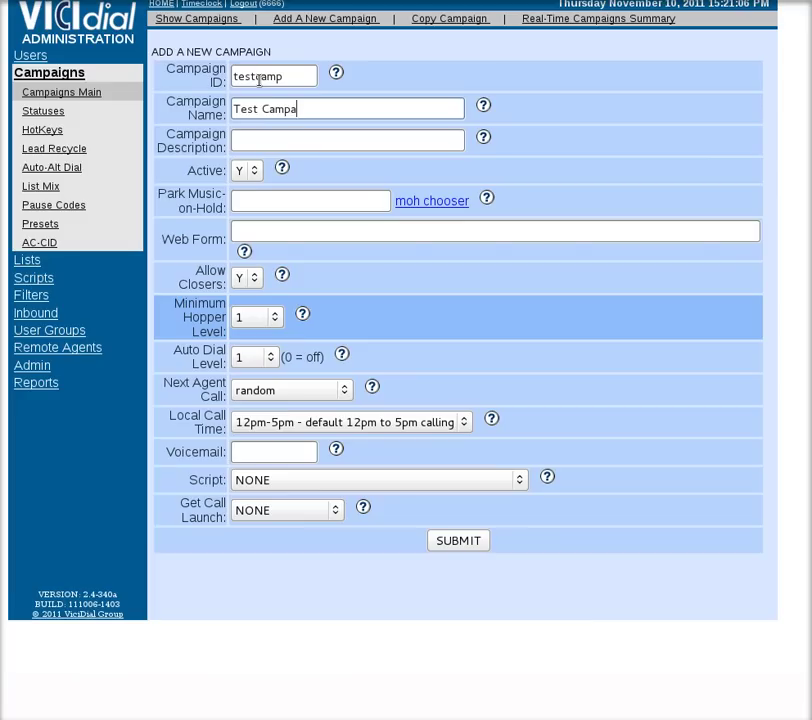
pyautogui.write('ign')
pyautogui.press('Tab')
pyautogui.write('Test Campaign')
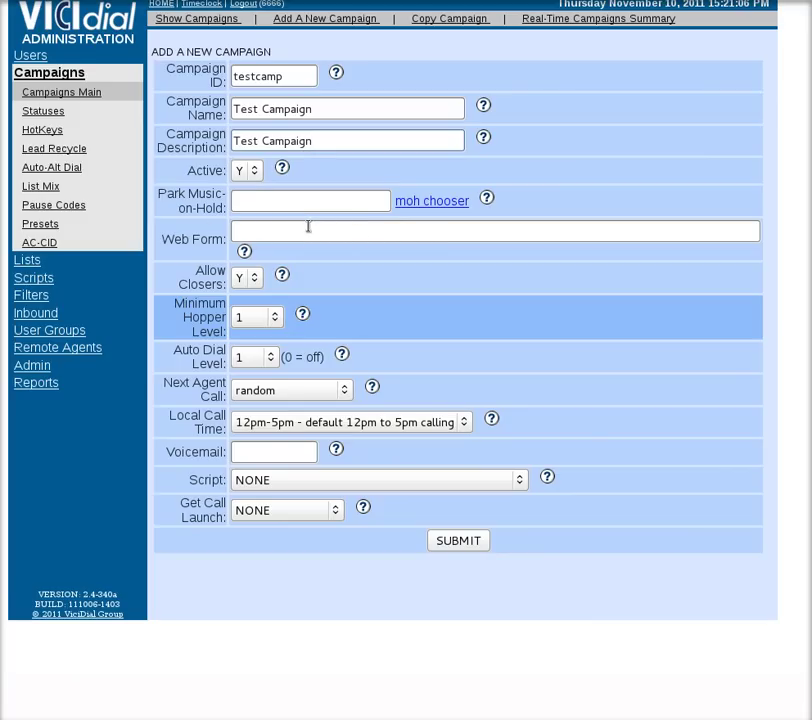
# Step: Set the new campaign's minimum hopper level to 10
pyautogui.click(278, 320)
pyautogui.click(265, 372)
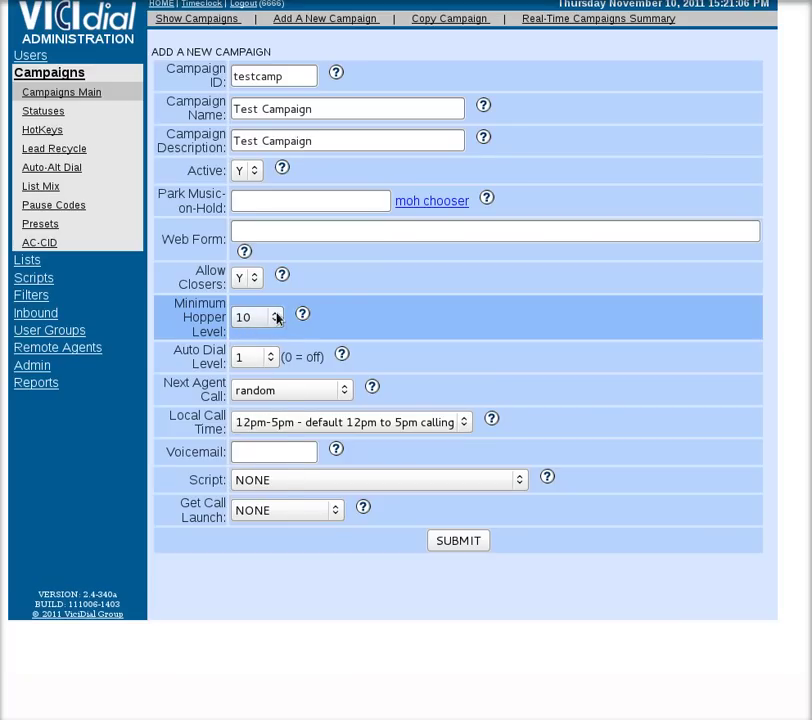
pyautogui.click(275, 316)
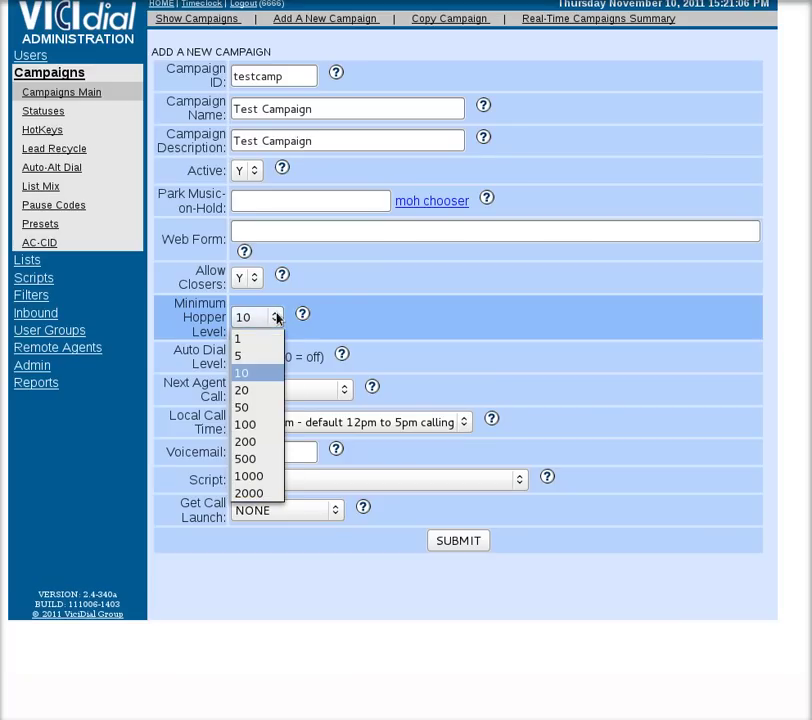
pyautogui.click(262, 376)
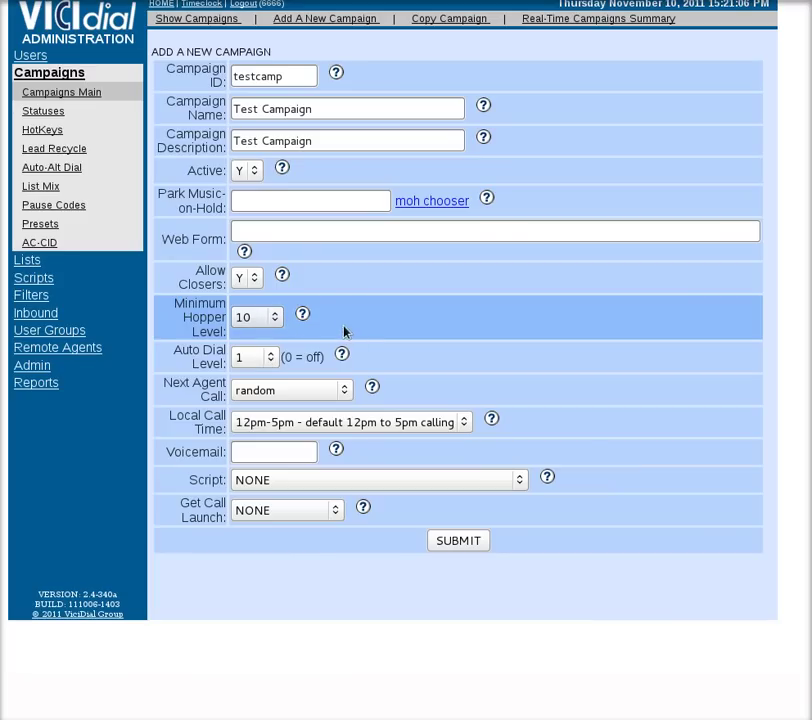
pyautogui.click(277, 320)
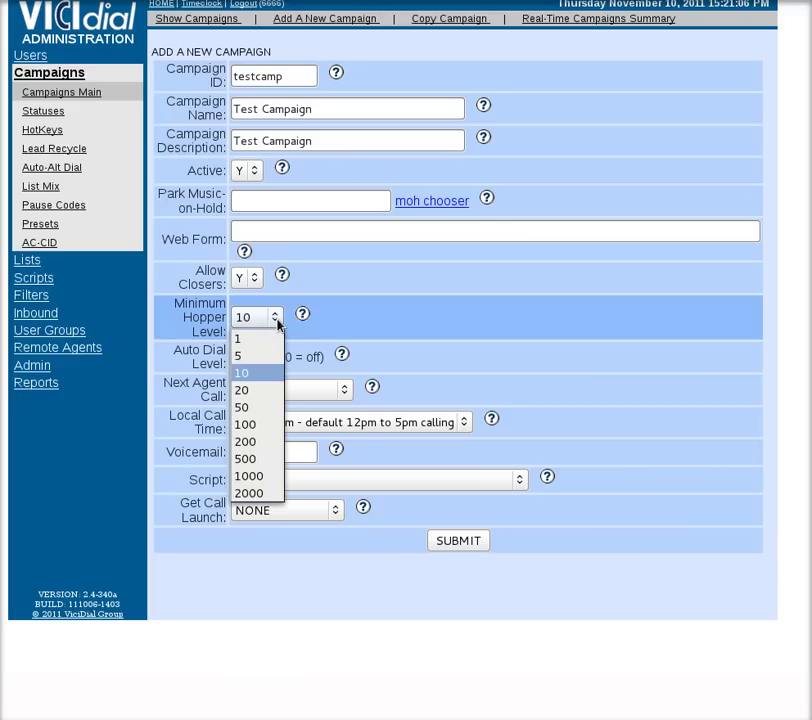
pyautogui.click(262, 381)
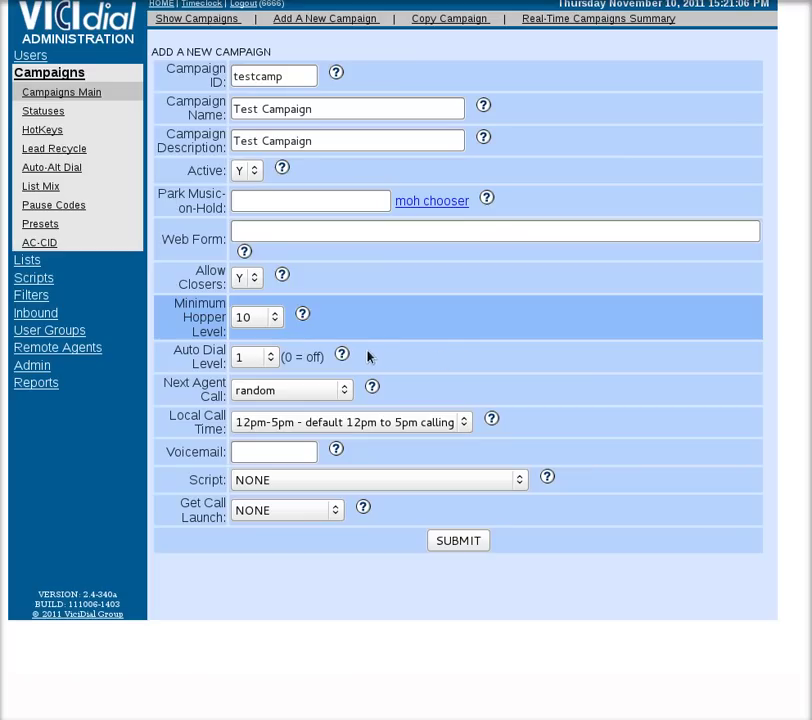
# Step: Set the new campaign's auto dial level to 3
pyautogui.click(269, 360)
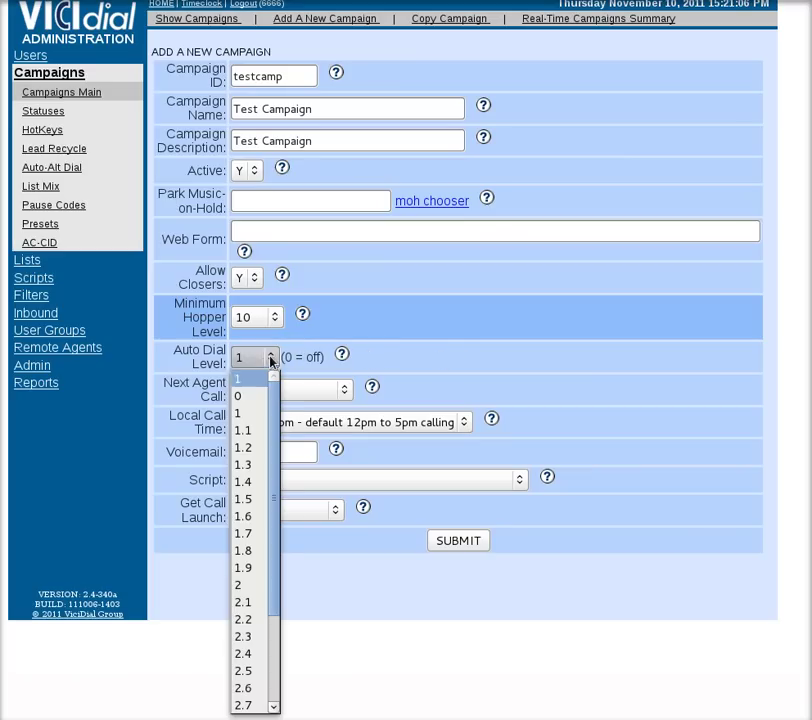
pyautogui.scroll(-2, 240, 580)
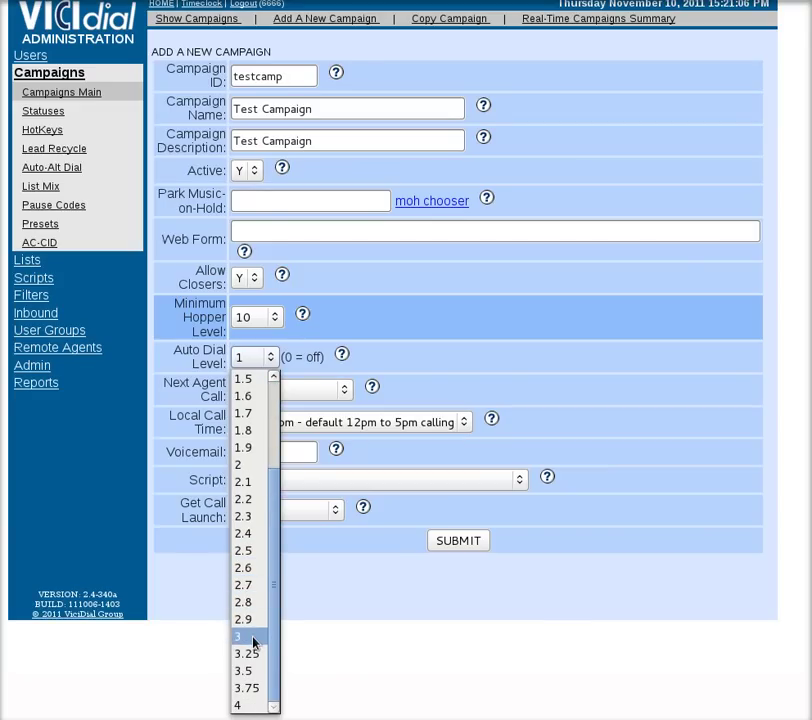
pyautogui.click(253, 640)
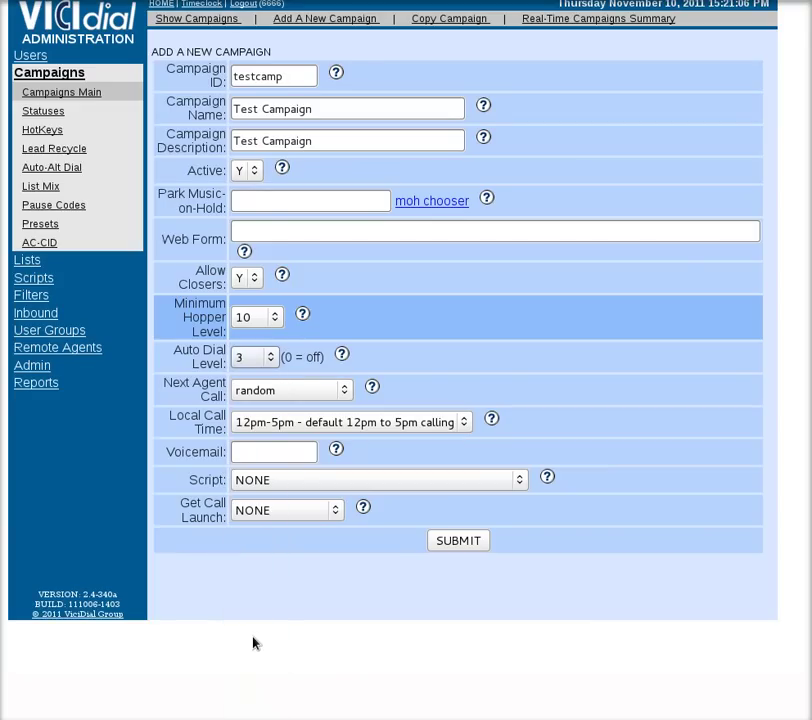
# Step: Set next agent call to longest_wait_time and local call time to 9am-9pm for the new campaign
pyautogui.click(345, 390)
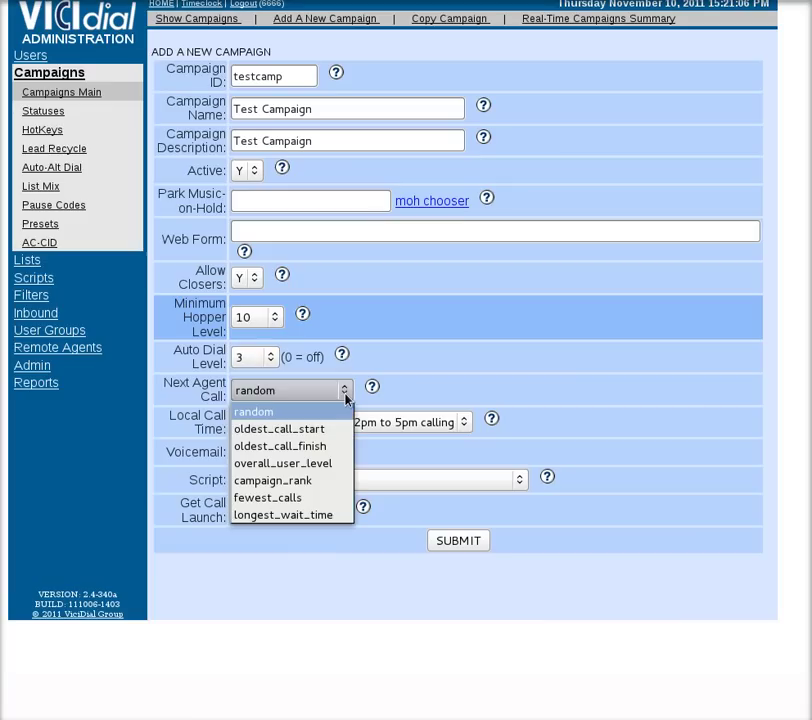
pyautogui.click(334, 517)
pyautogui.click(302, 421)
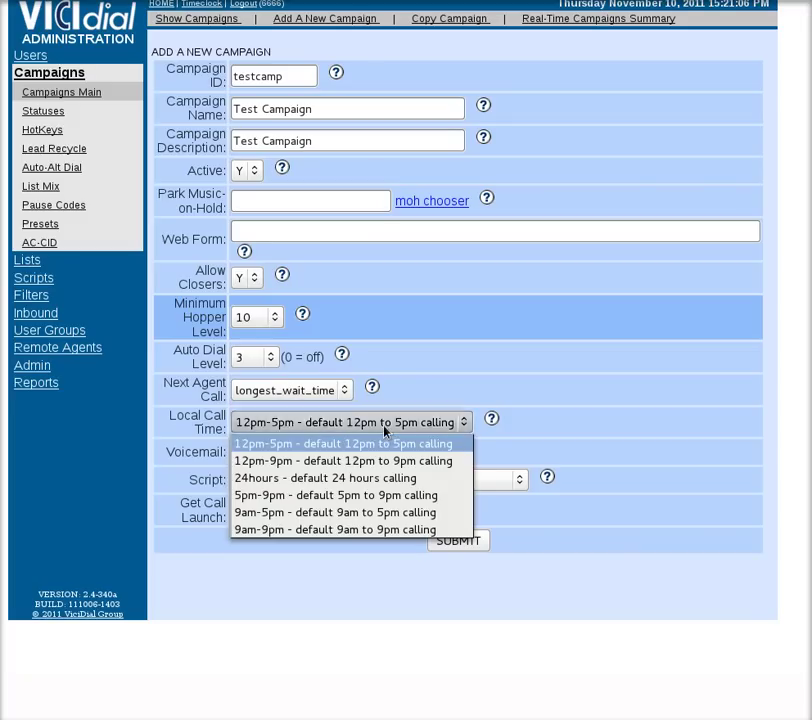
pyautogui.click(406, 529)
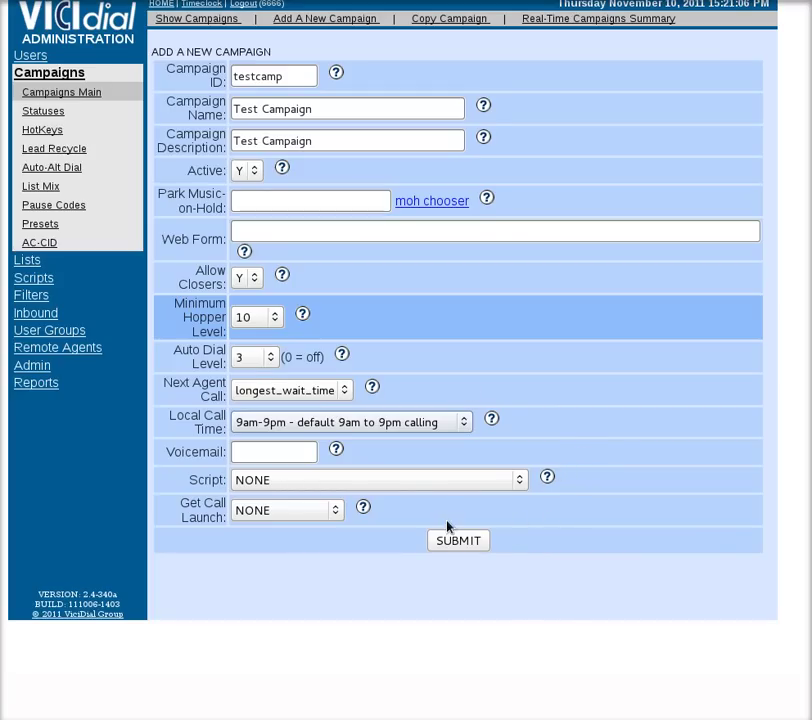
# Step: Keep Get Call Launch at NONE and submit the new campaign
pyautogui.click(324, 514)
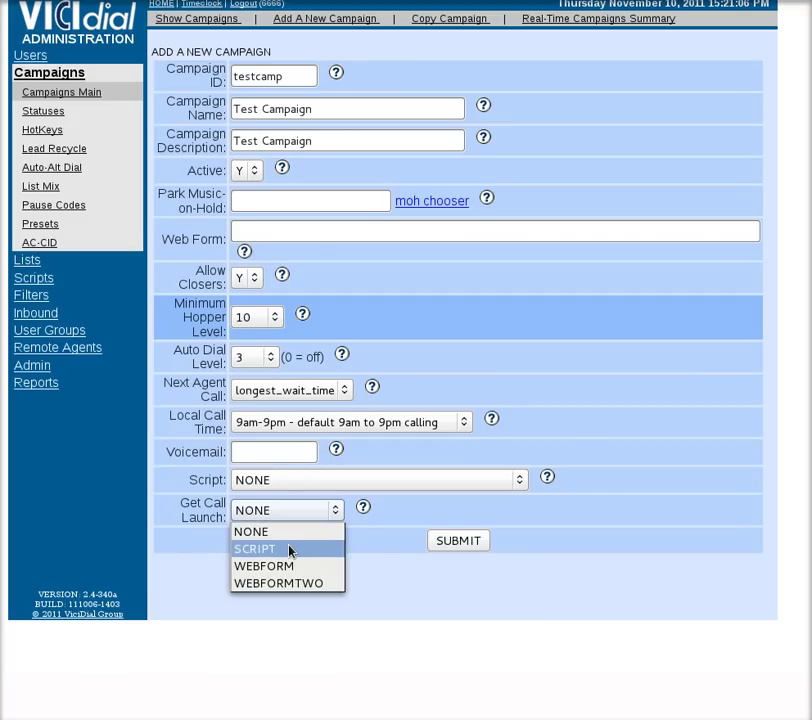
pyautogui.click(286, 531)
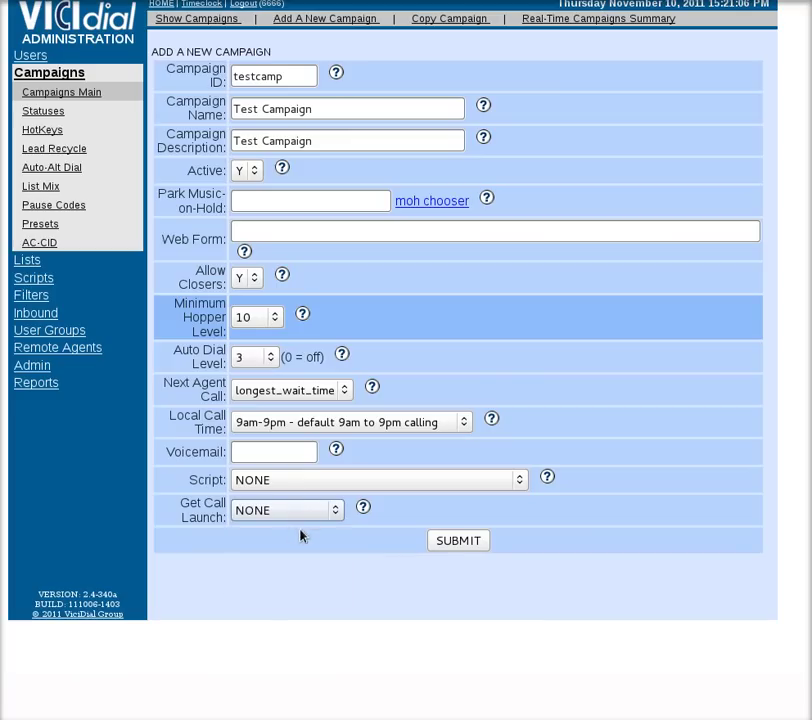
pyautogui.click(462, 541)
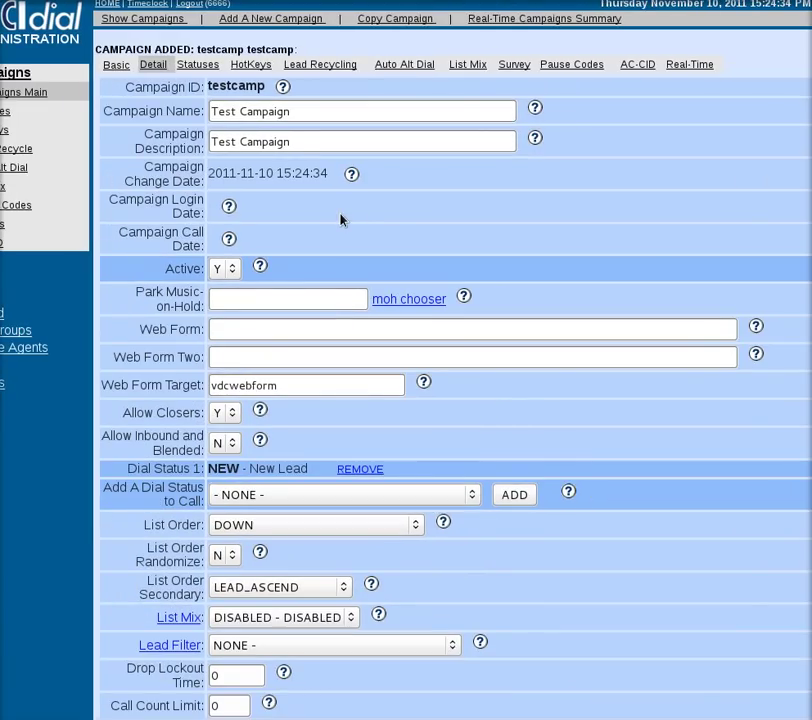
# Step: Add A - Answering Machine to the campaign's dial statuses to call
pyautogui.scroll(-2, 468, 415)
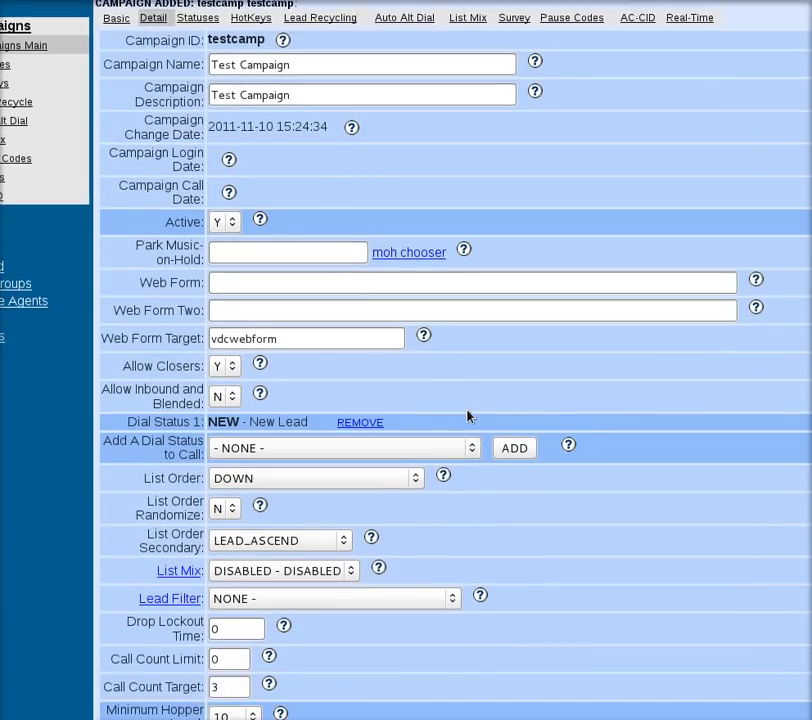
pyautogui.scroll(-2, 489, 428)
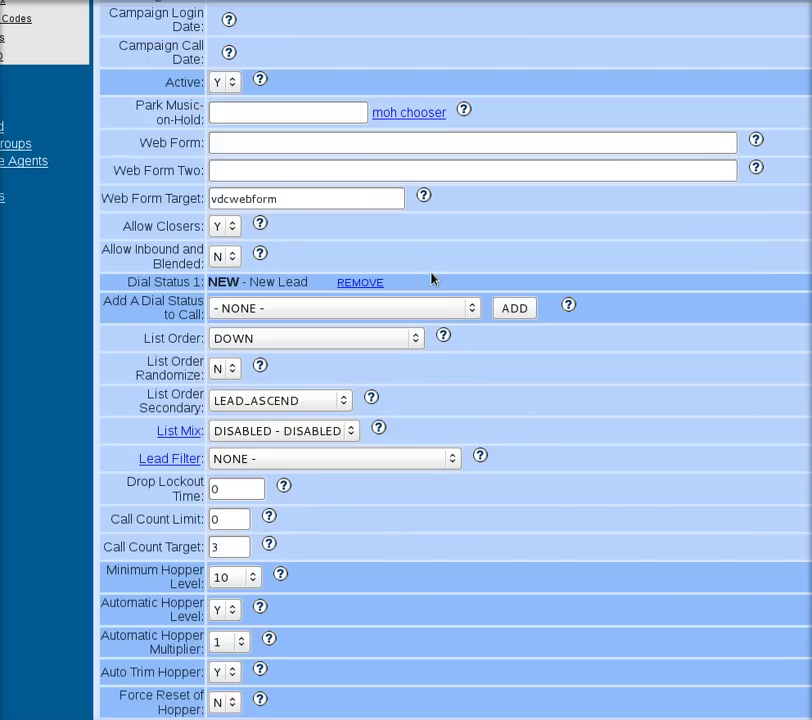
pyautogui.click(469, 313)
pyautogui.click(430, 346)
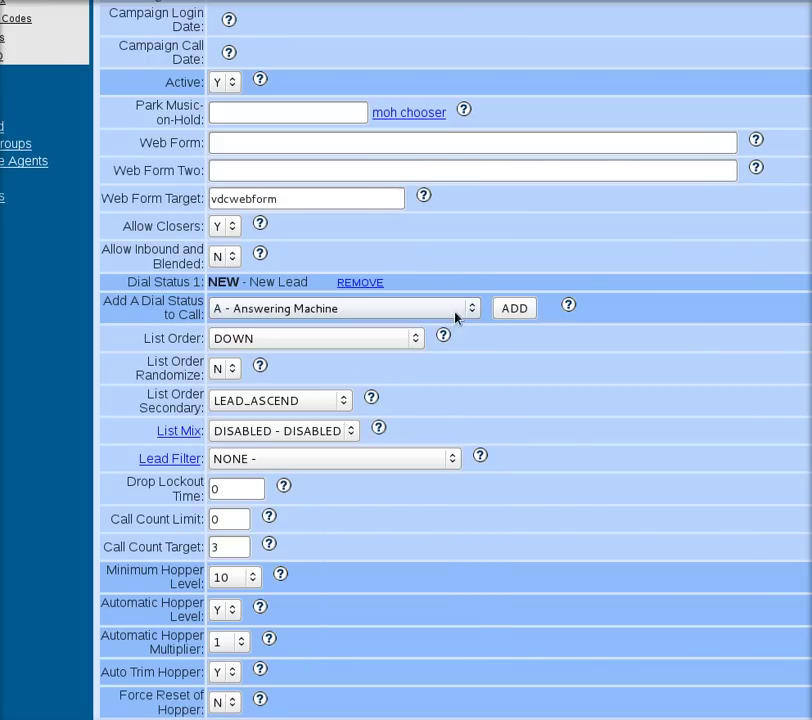
pyautogui.click(510, 308)
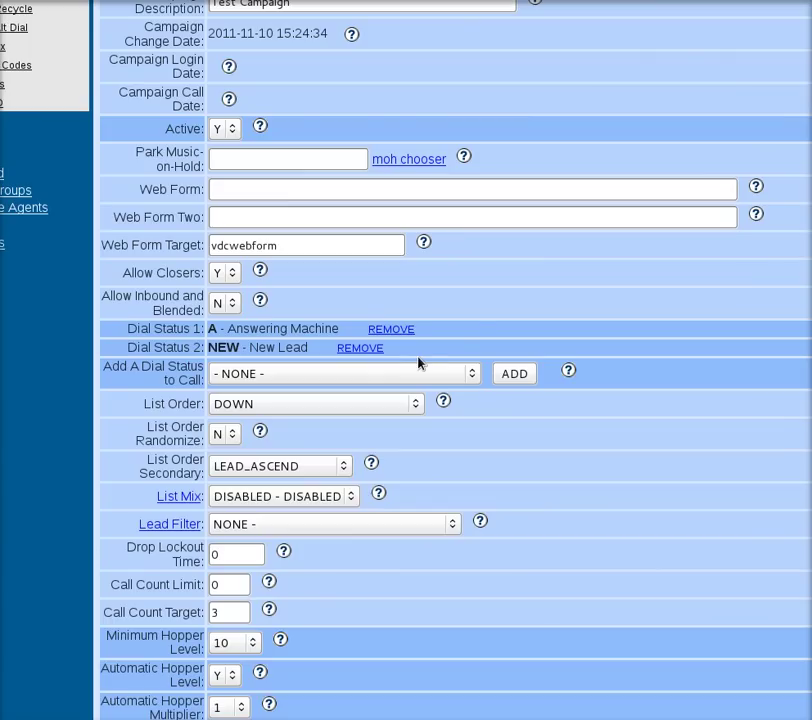
# Step: Add AA - Answering Machine Auto to the campaign's dial statuses to call
pyautogui.click(425, 371)
pyautogui.click(398, 429)
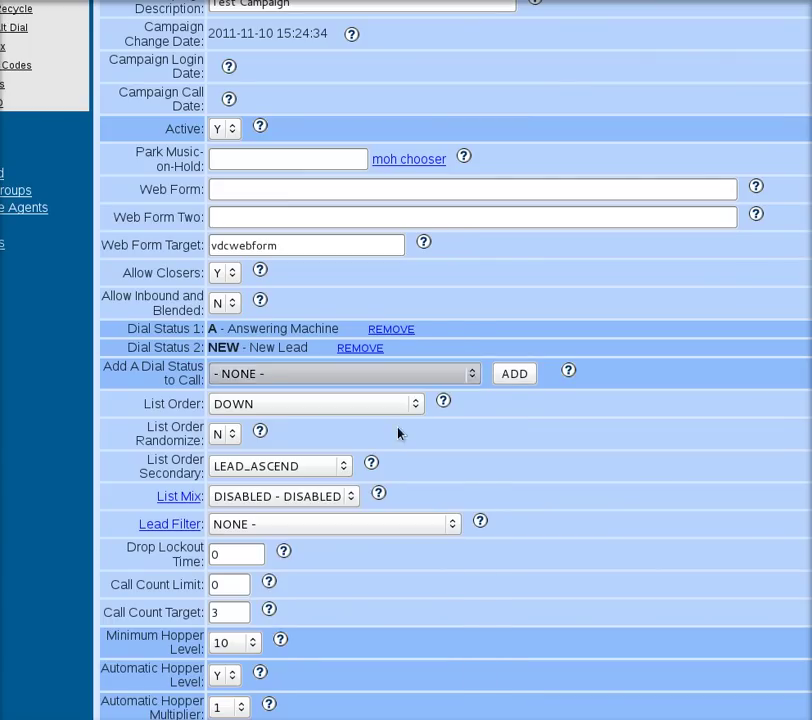
pyautogui.click(514, 373)
# Step: Add AB - Busy Auto to the campaign's dial statuses to call
pyautogui.scroll(-3, 409, 406)
pyautogui.click(420, 345)
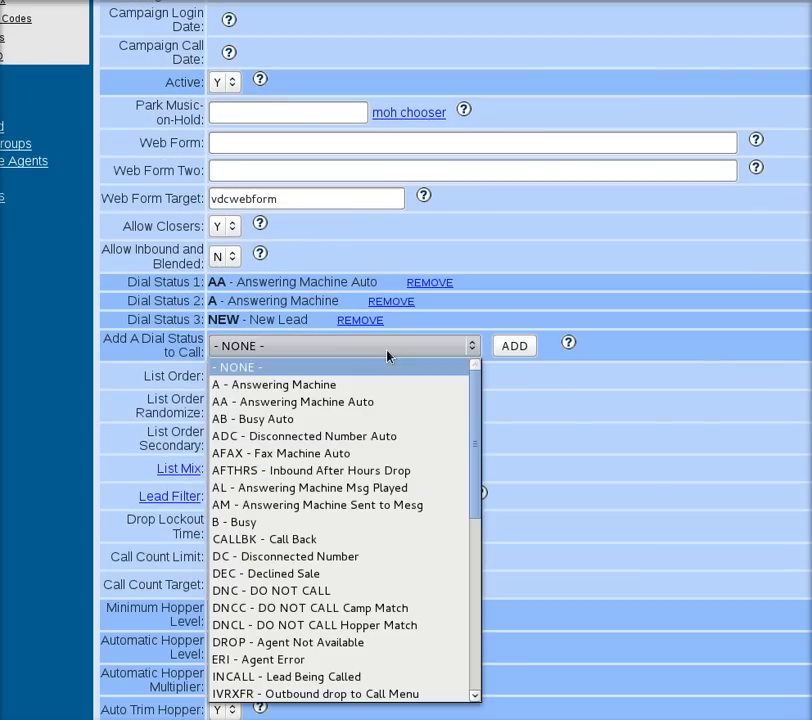
pyautogui.click(340, 419)
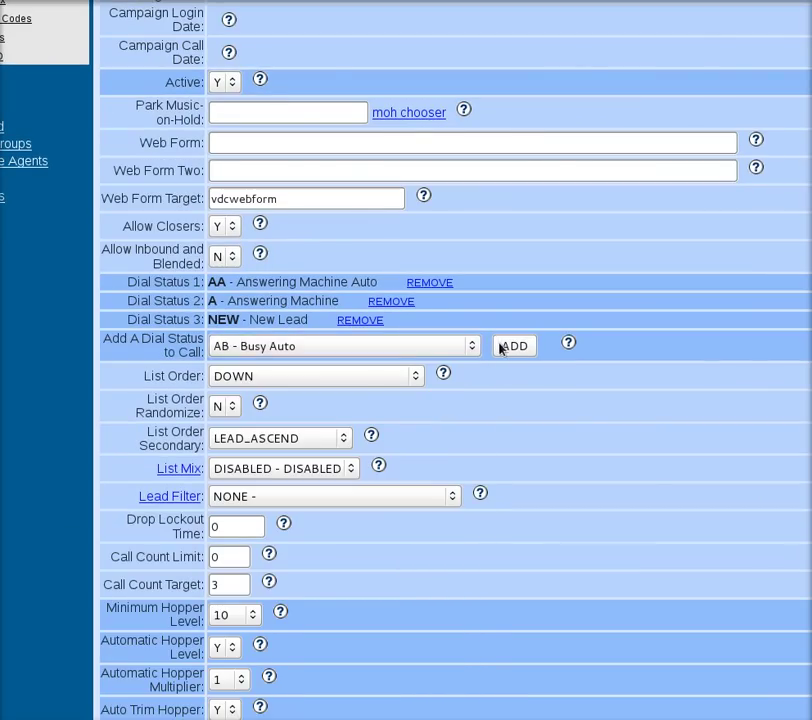
pyautogui.click(505, 346)
pyautogui.scroll(-5, 471, 347)
pyautogui.click(397, 413)
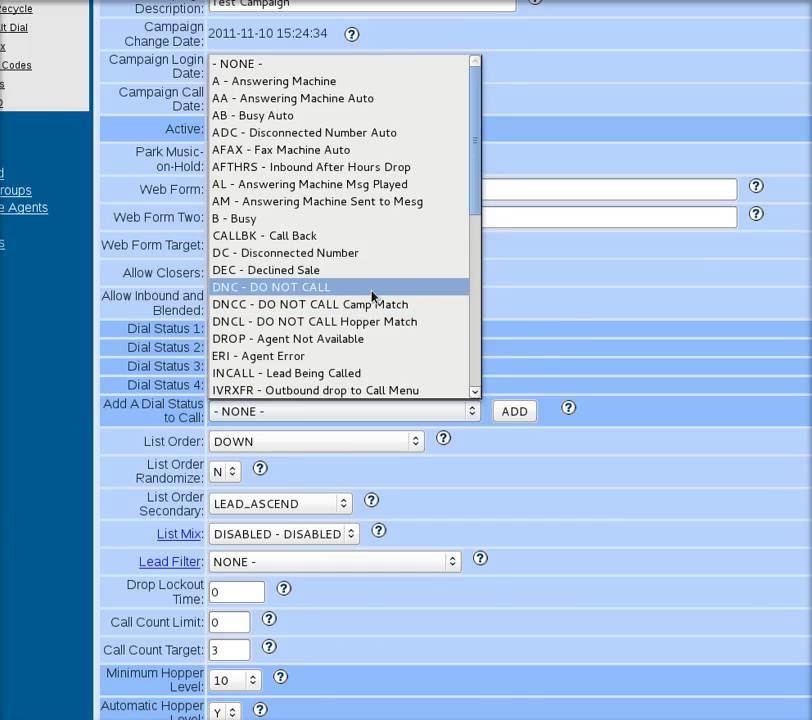
pyautogui.scroll(-4, 372, 295)
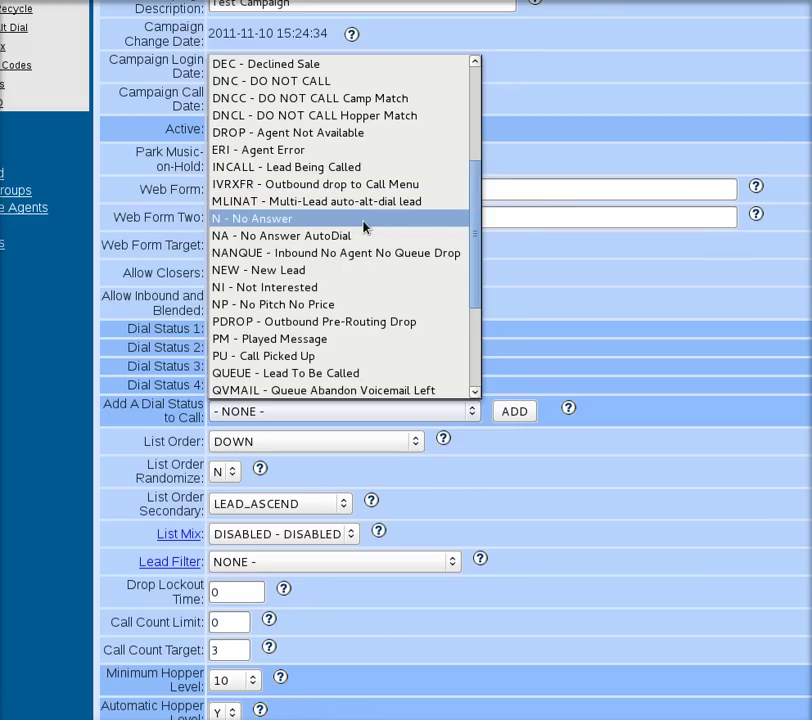
pyautogui.scroll(-3, 363, 228)
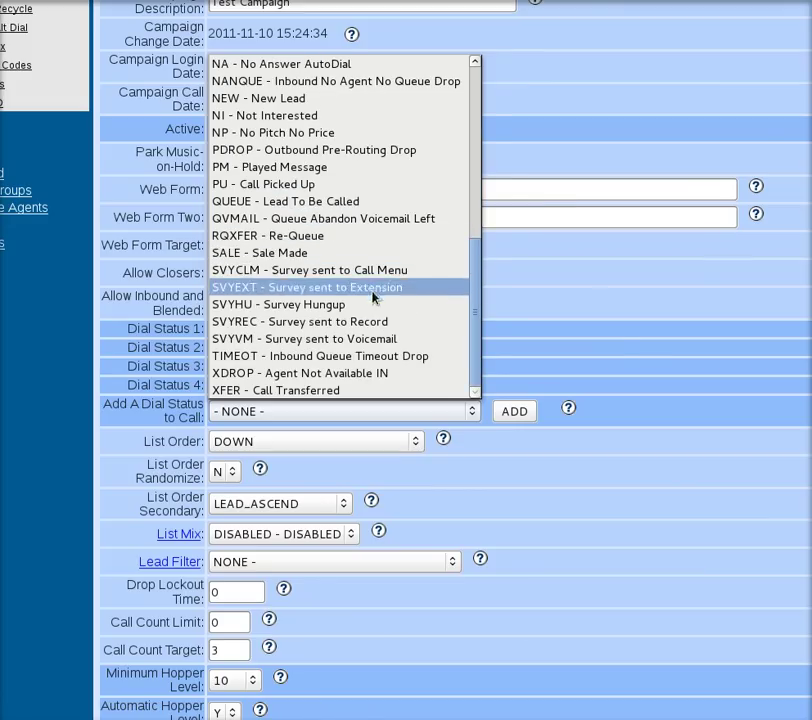
pyautogui.click(618, 352)
# Step: Set the campaign's list order to DOWN COUNT
pyautogui.scroll(-2, 375, 415)
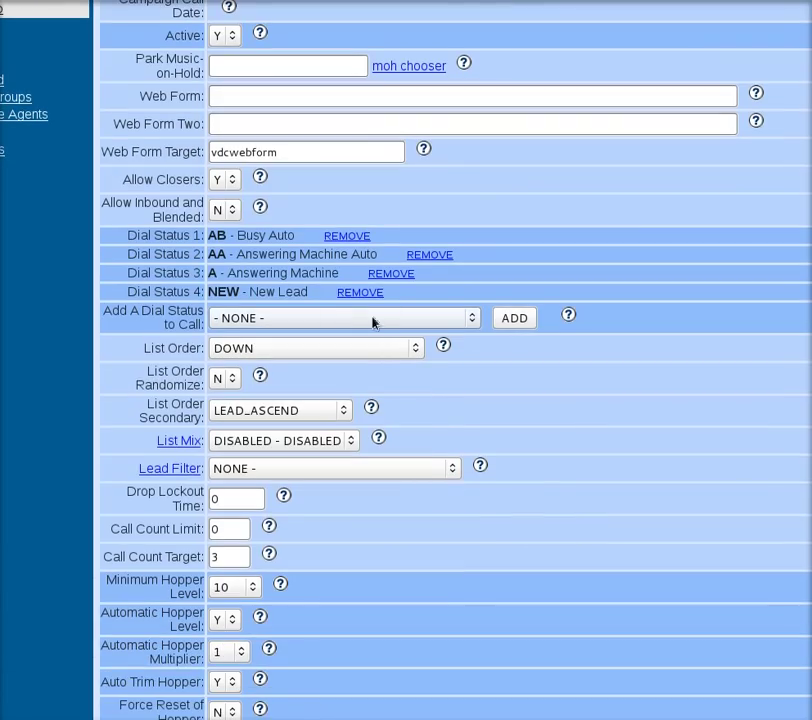
pyautogui.scroll(-2, 472, 381)
pyautogui.click(357, 258)
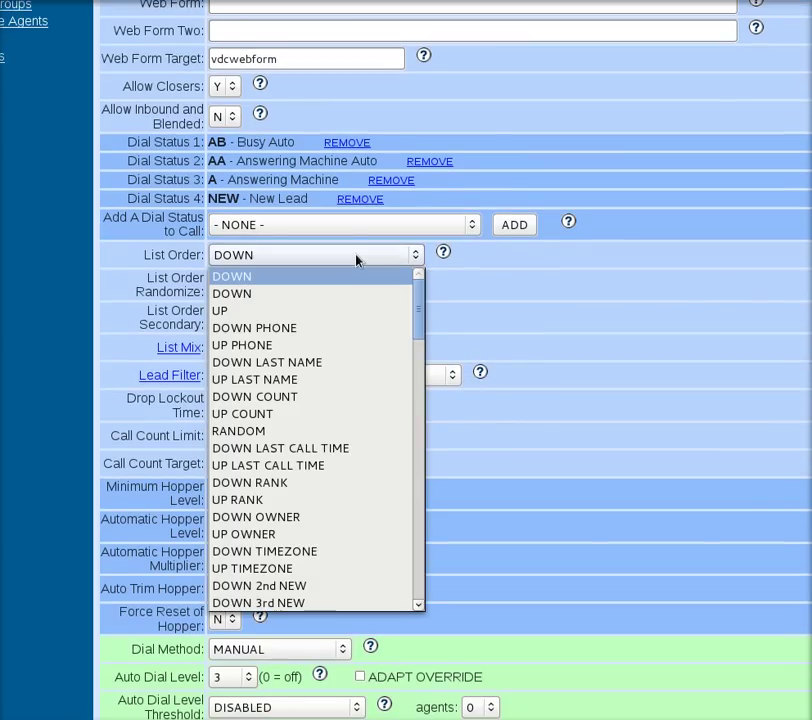
pyautogui.click(349, 399)
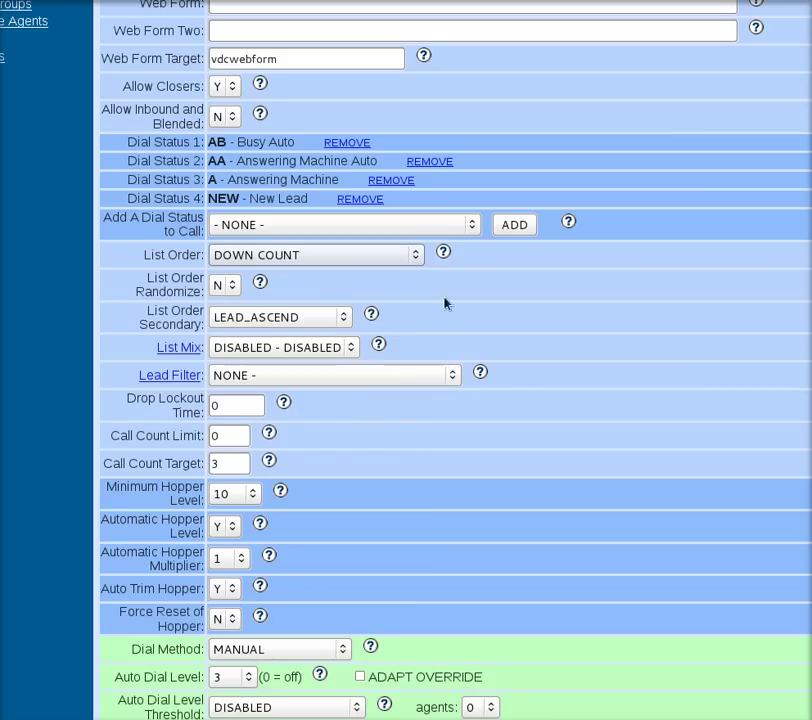
pyautogui.click(352, 255)
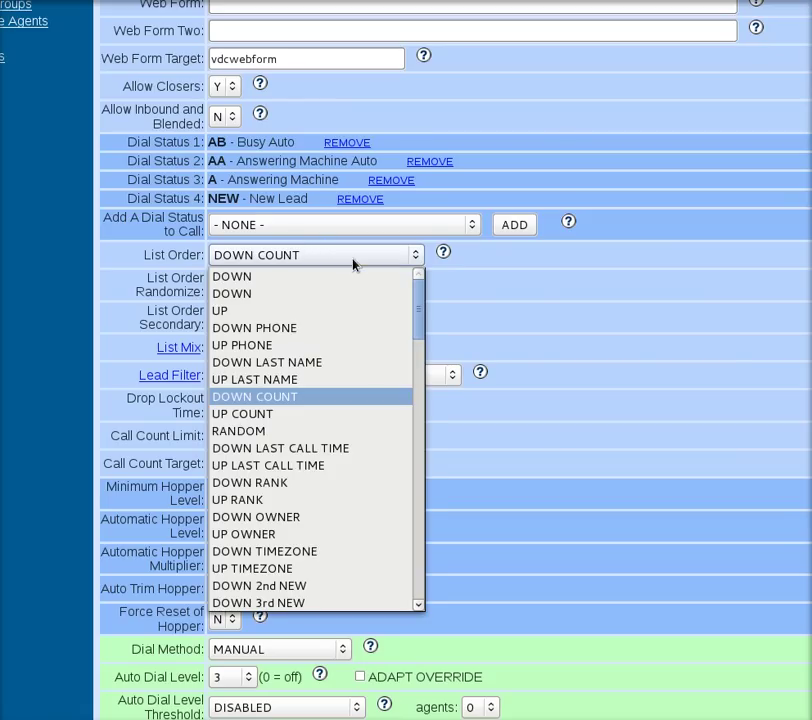
pyautogui.click(352, 262)
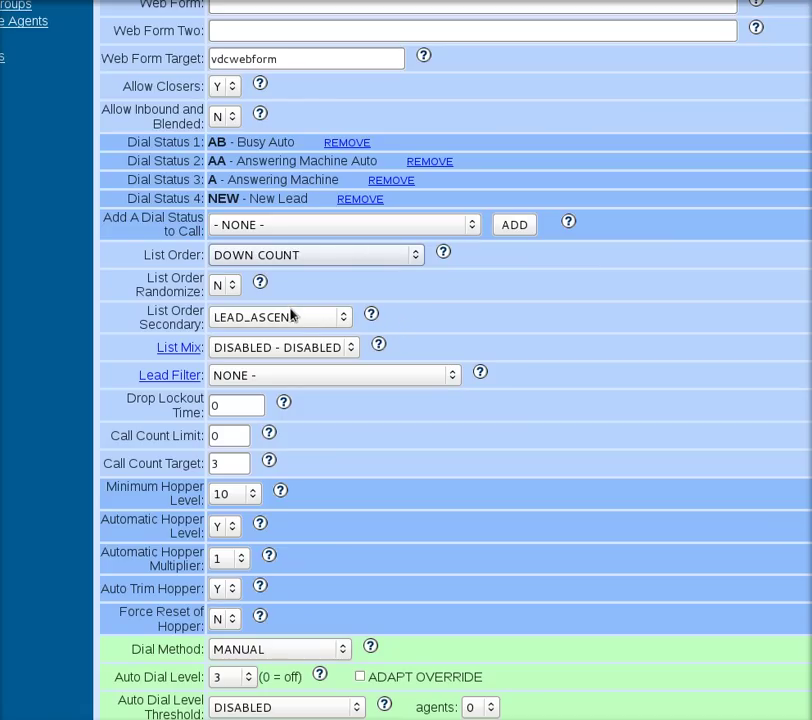
# Step: Set the campaign's dial method to RATIO
pyautogui.scroll(-2, 522, 309)
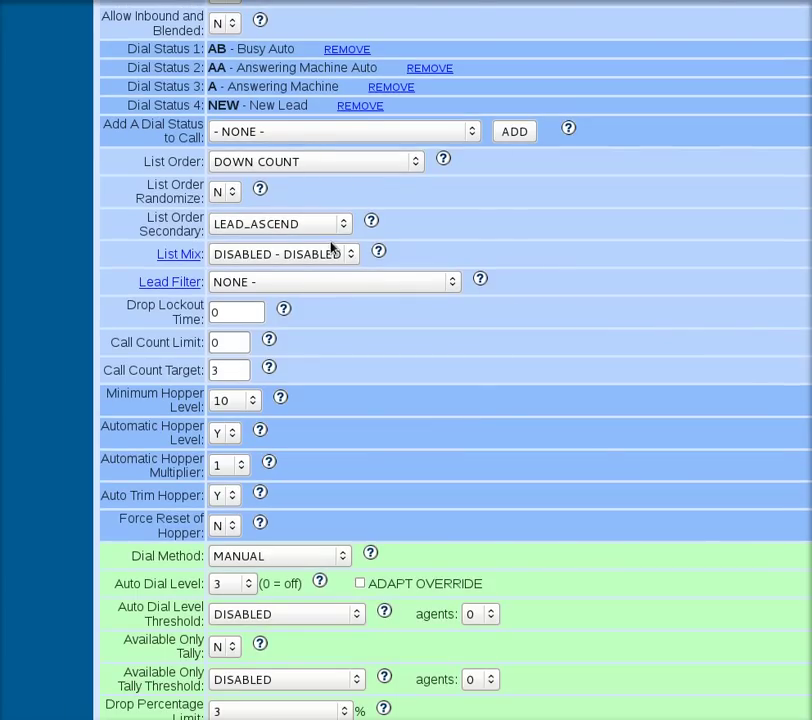
pyautogui.scroll(-3, 338, 323)
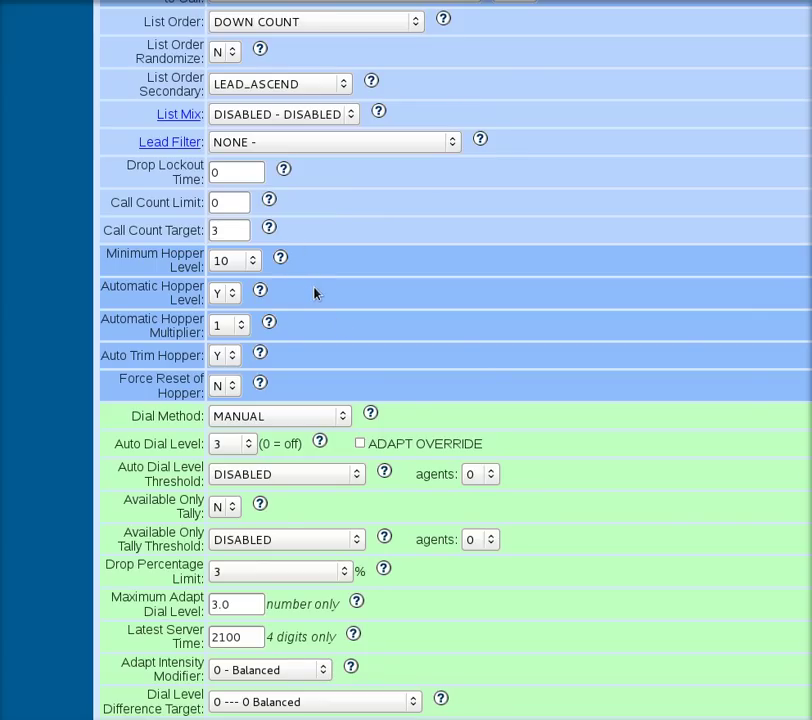
pyautogui.scroll(-2, 357, 363)
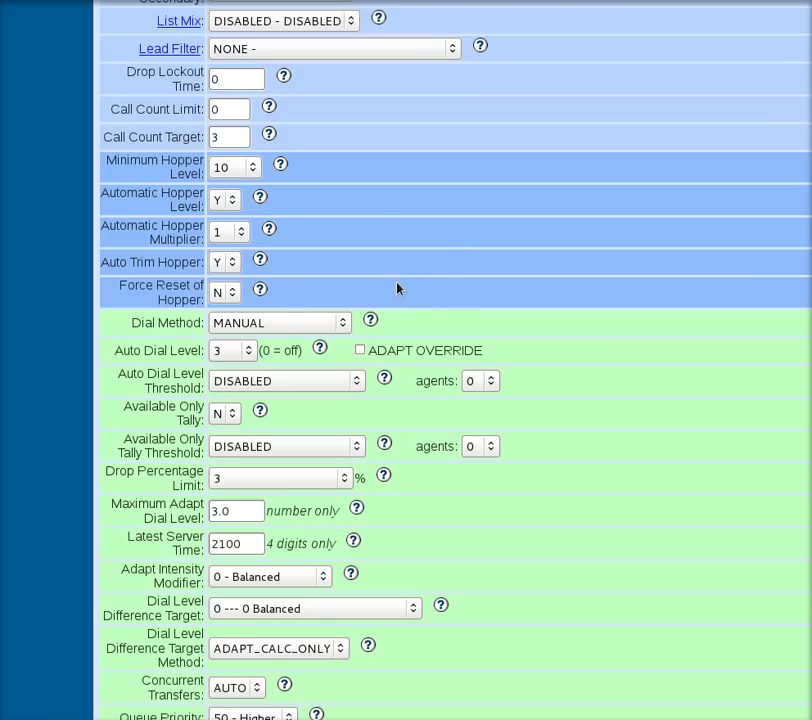
pyautogui.scroll(-2, 397, 286)
pyautogui.click(305, 226)
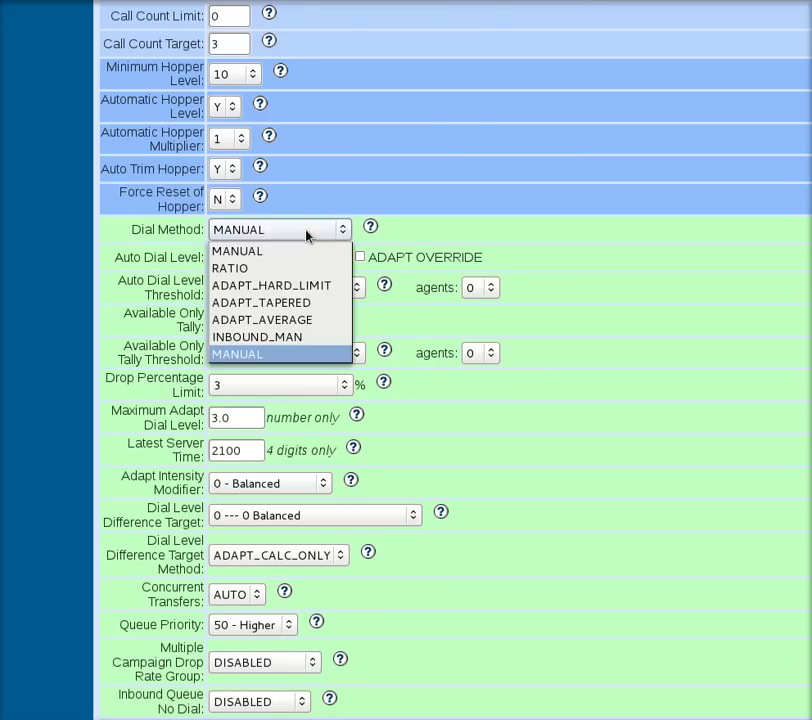
pyautogui.click(268, 267)
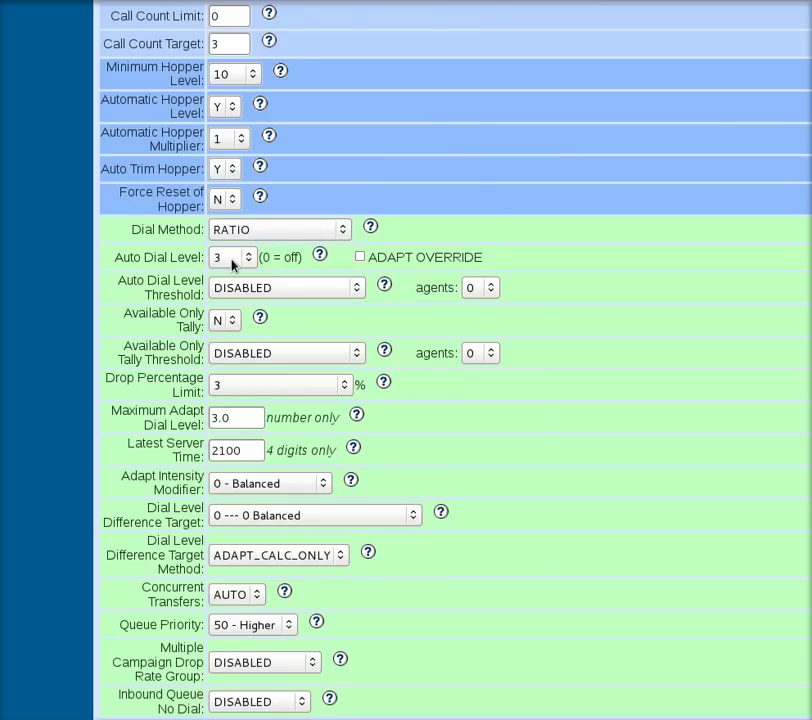
# Step: Set the campaign's Available Only Tally option to Y
pyautogui.scroll(-3, 506, 288)
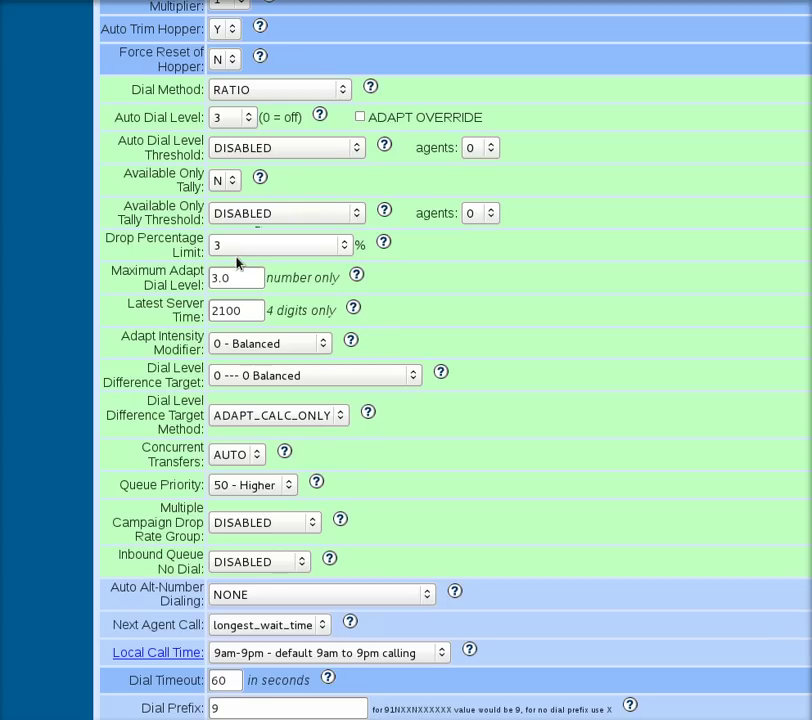
pyautogui.scroll(-2, 588, 302)
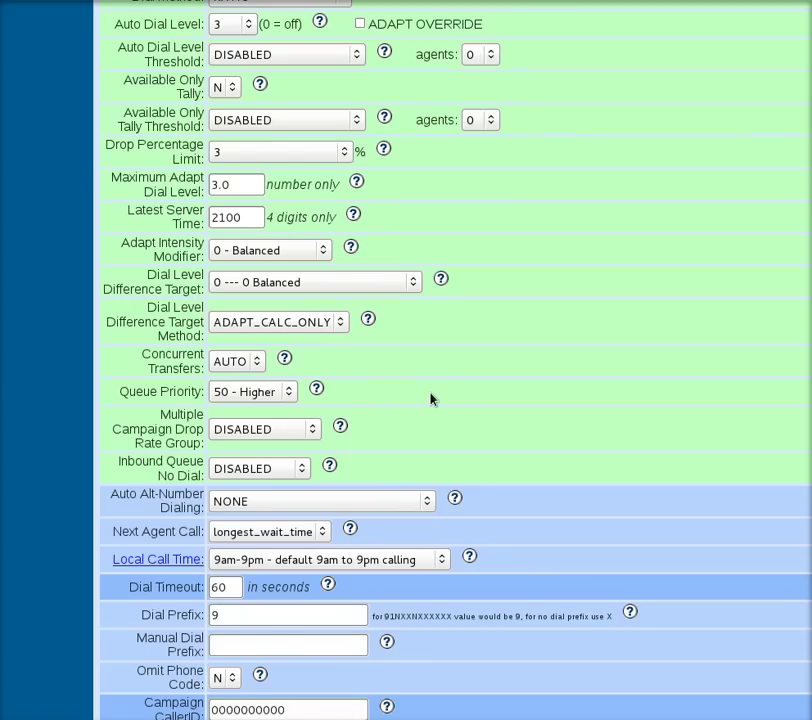
pyautogui.scroll(2, 431, 399)
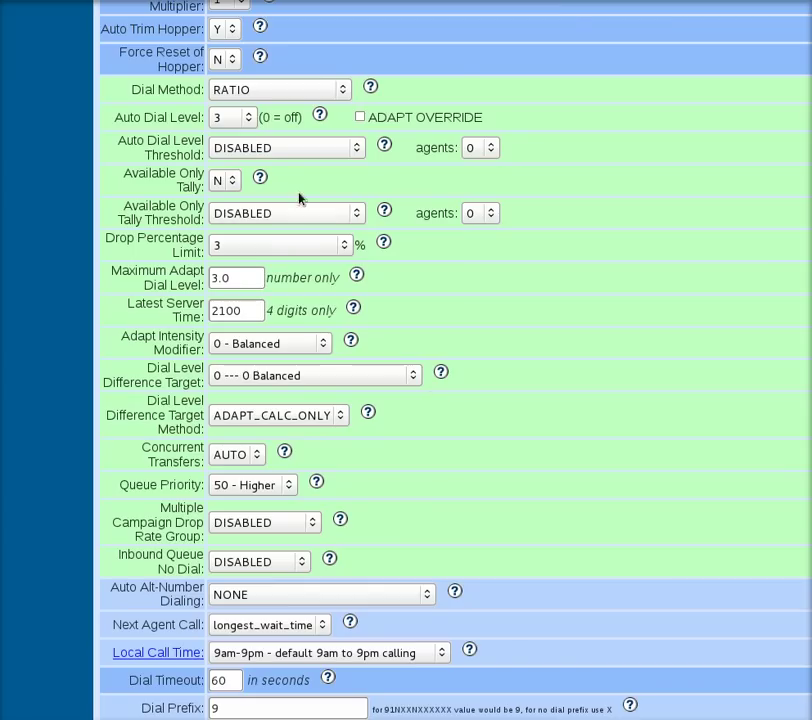
pyautogui.click(214, 188)
pyautogui.click(229, 203)
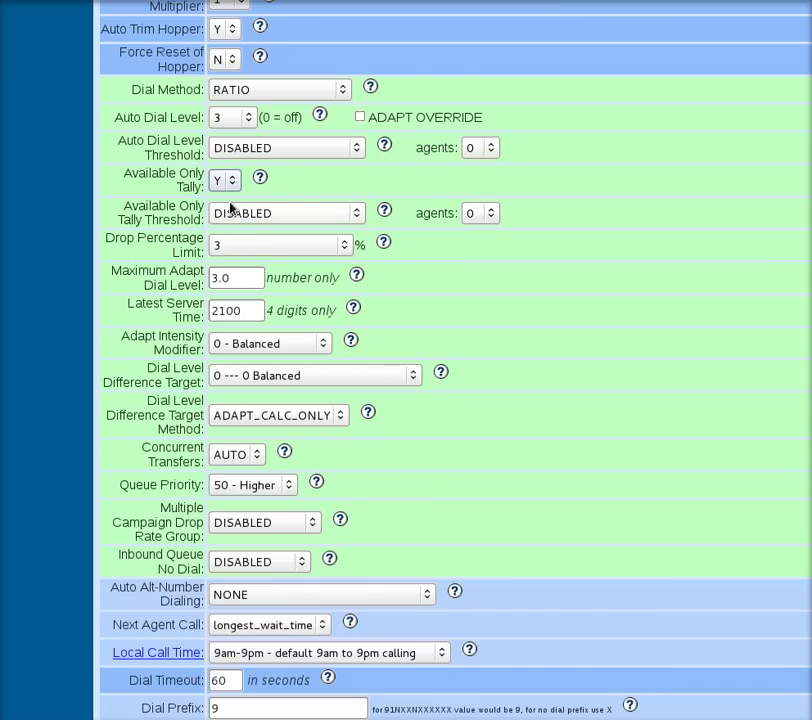
# Step: Review the campaign's auto-dial, caller ID and recording settings, and look through the available scripts without changing the selection
pyautogui.scroll(2, 263, 361)
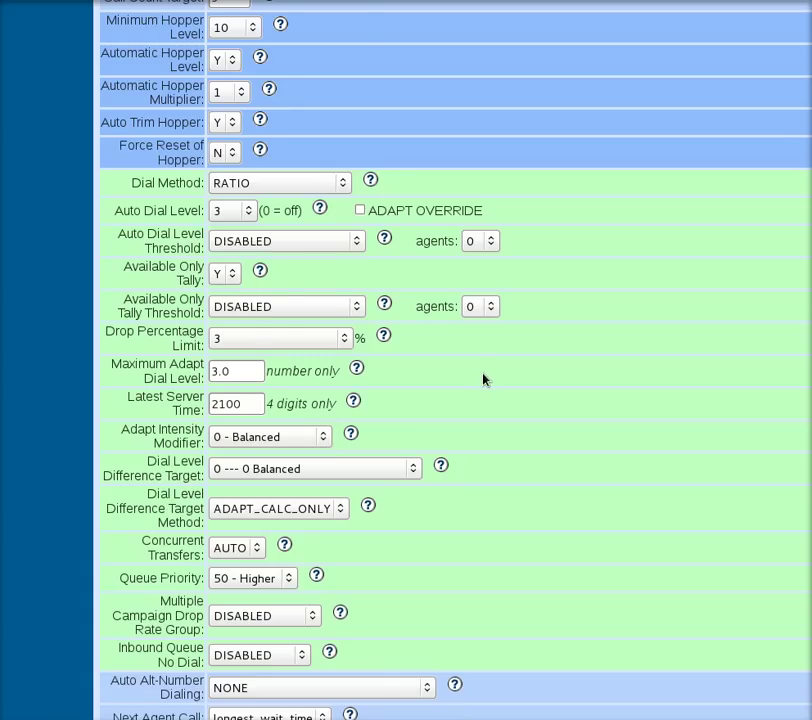
pyautogui.scroll(-3, 470, 380)
pyautogui.scroll(-3, 477, 400)
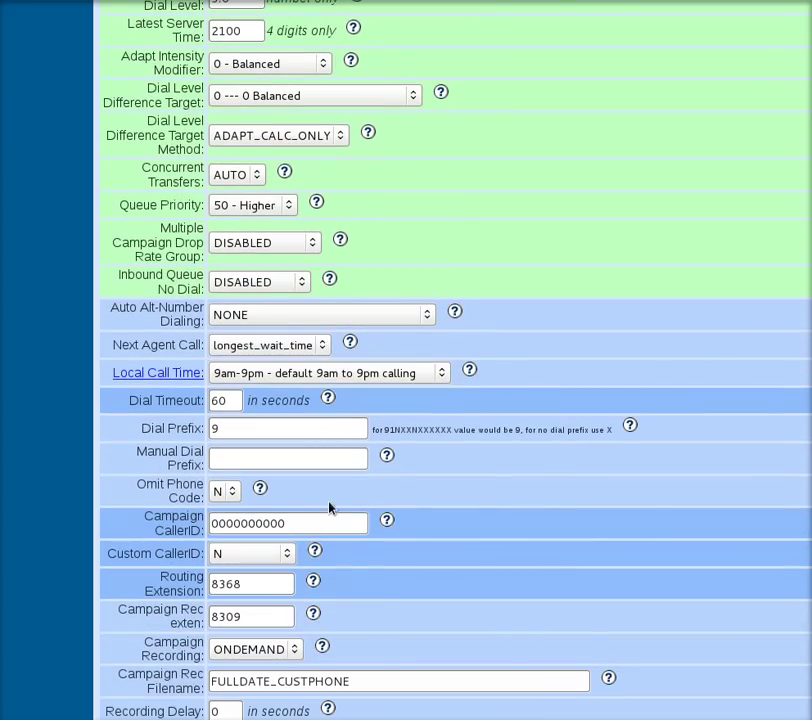
pyautogui.scroll(-2, 311, 525)
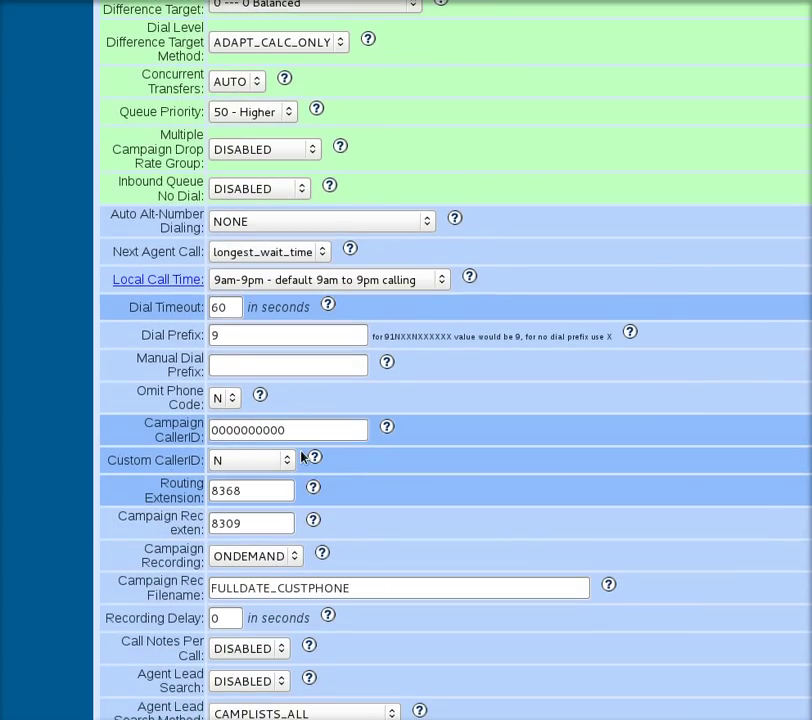
pyautogui.scroll(-3, 320, 442)
pyautogui.scroll(-3, 375, 415)
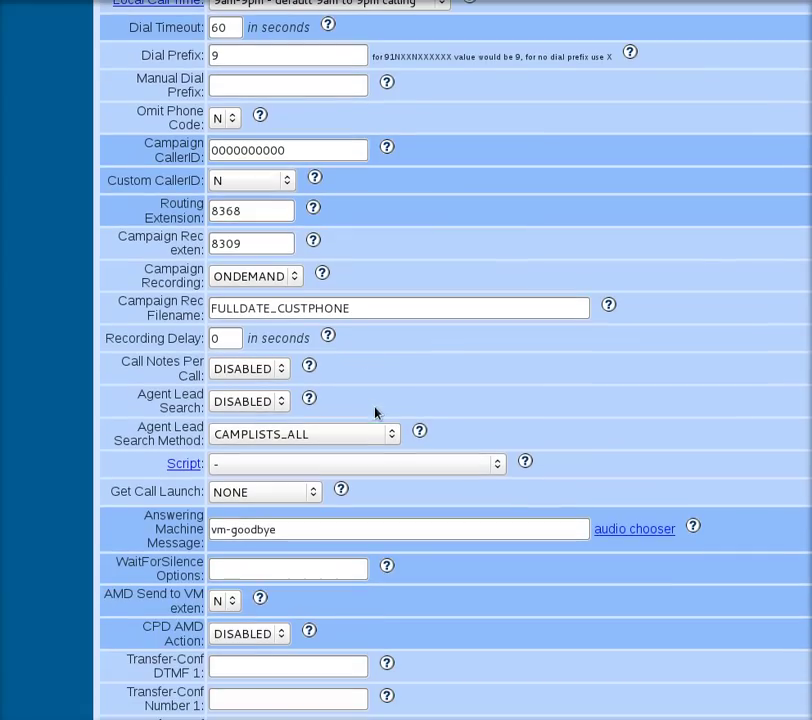
pyautogui.scroll(-2, 370, 300)
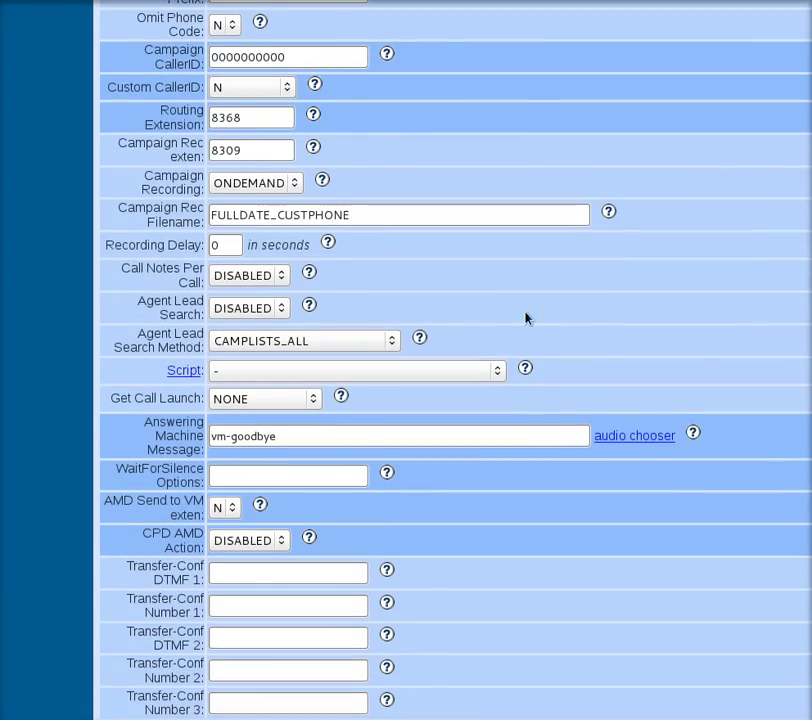
pyautogui.scroll(-2, 530, 318)
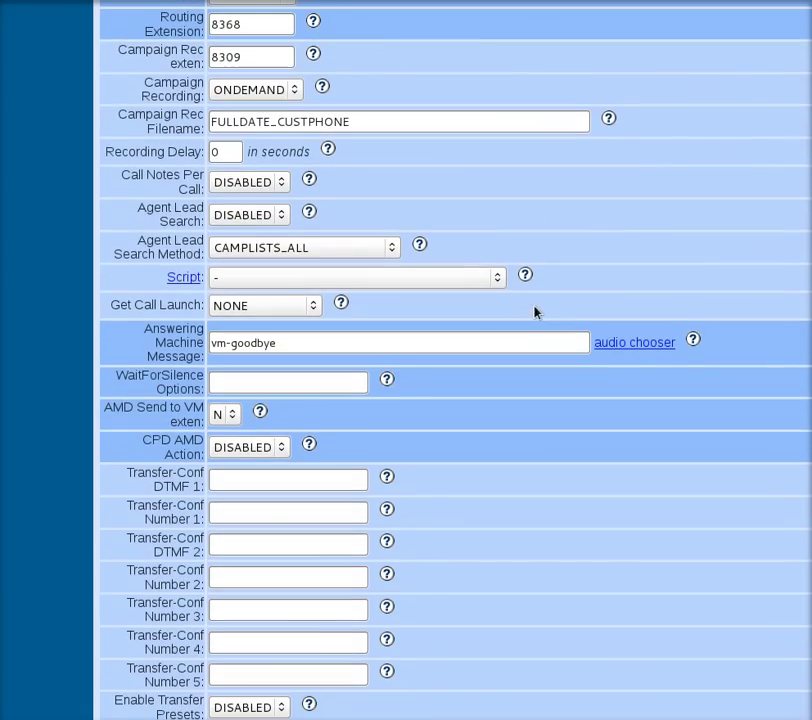
pyautogui.click(435, 278)
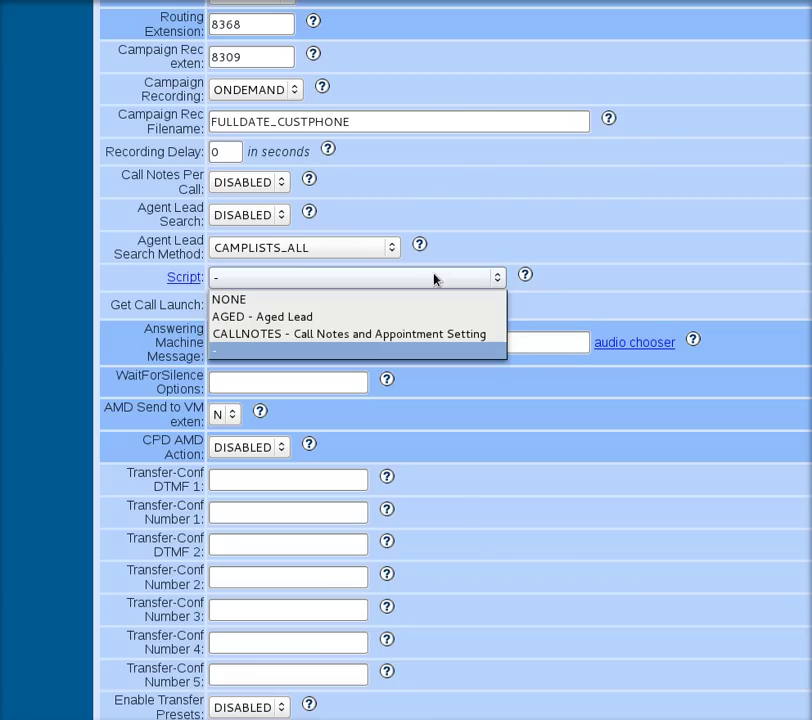
pyautogui.click(413, 350)
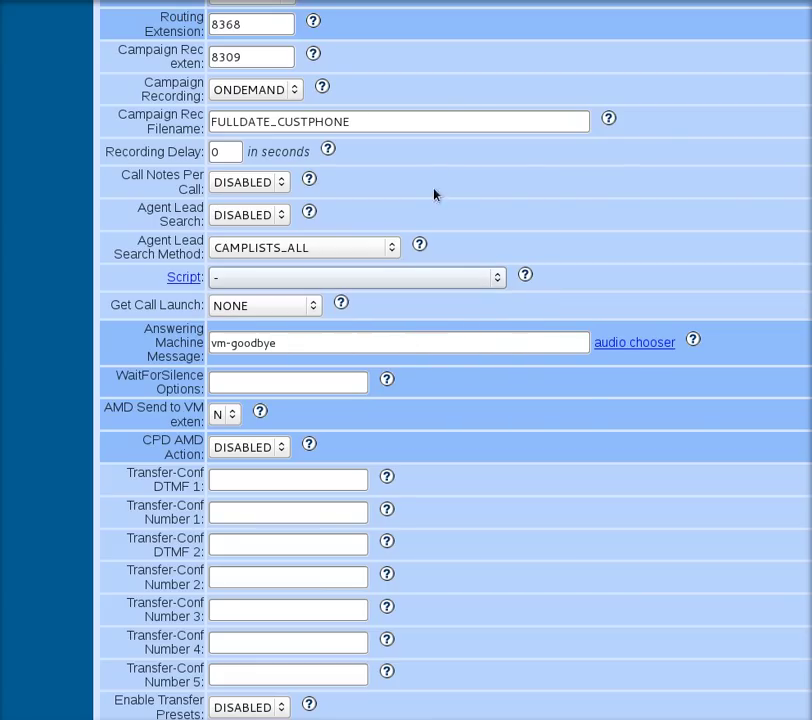
# Step: Examine the campaign's transfer, timer action, scheduled callback, drop call, wrap-up and DNC list settings
pyautogui.scroll(-3, 595, 237)
pyautogui.scroll(-3, 446, 228)
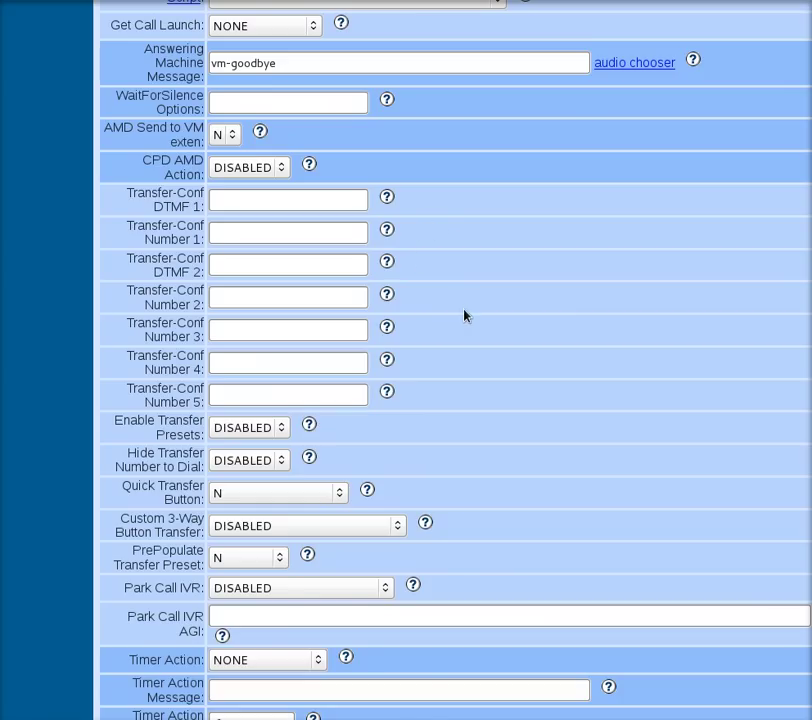
pyautogui.scroll(-3, 466, 318)
pyautogui.scroll(-2, 466, 335)
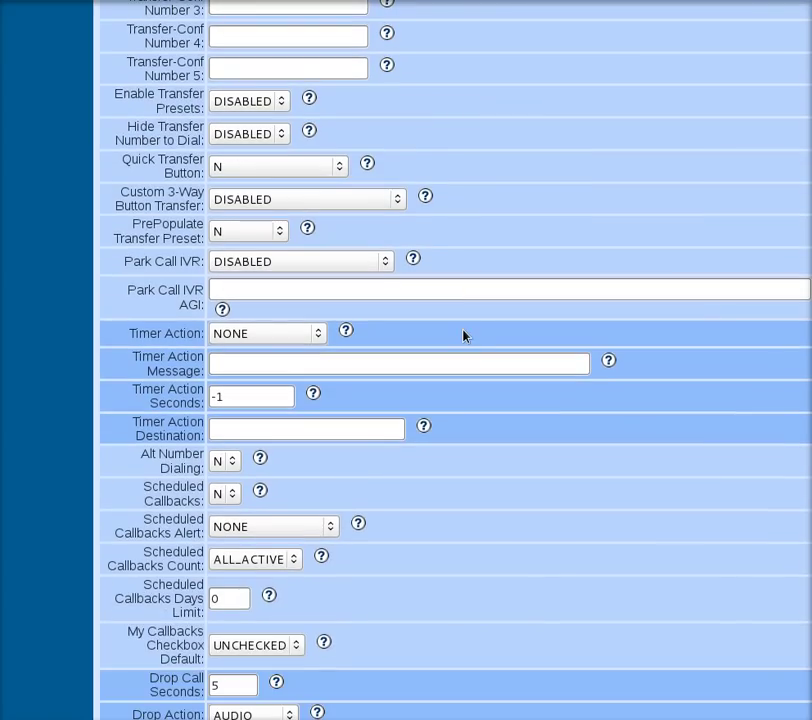
pyautogui.scroll(-2, 462, 336)
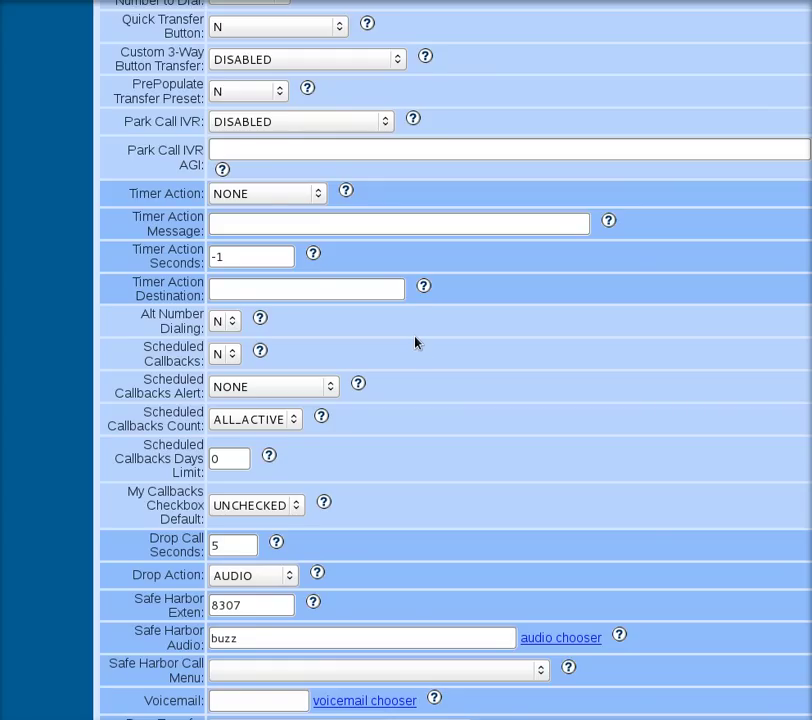
pyautogui.scroll(-2, 411, 318)
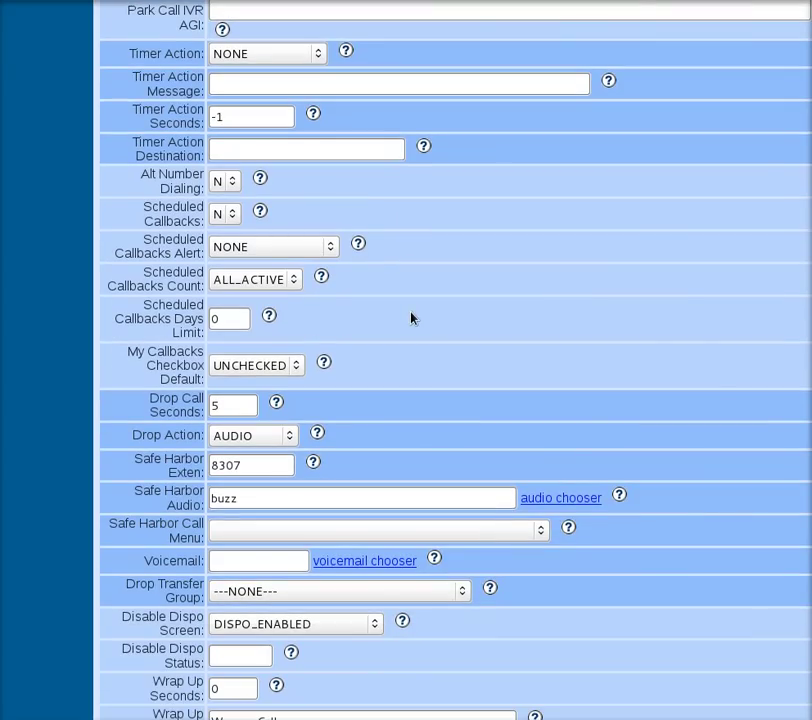
pyautogui.scroll(-1, 409, 322)
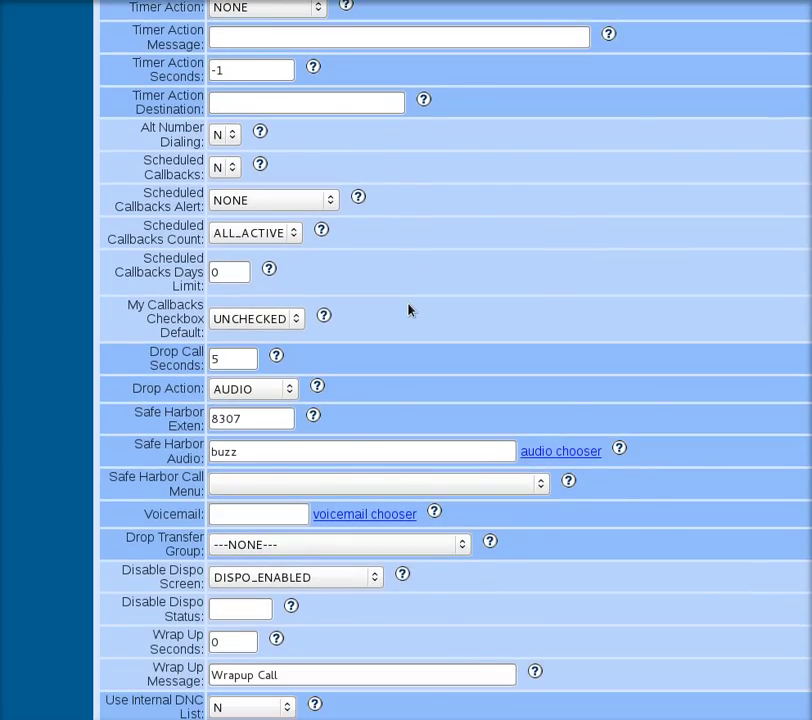
pyautogui.scroll(-2, 408, 310)
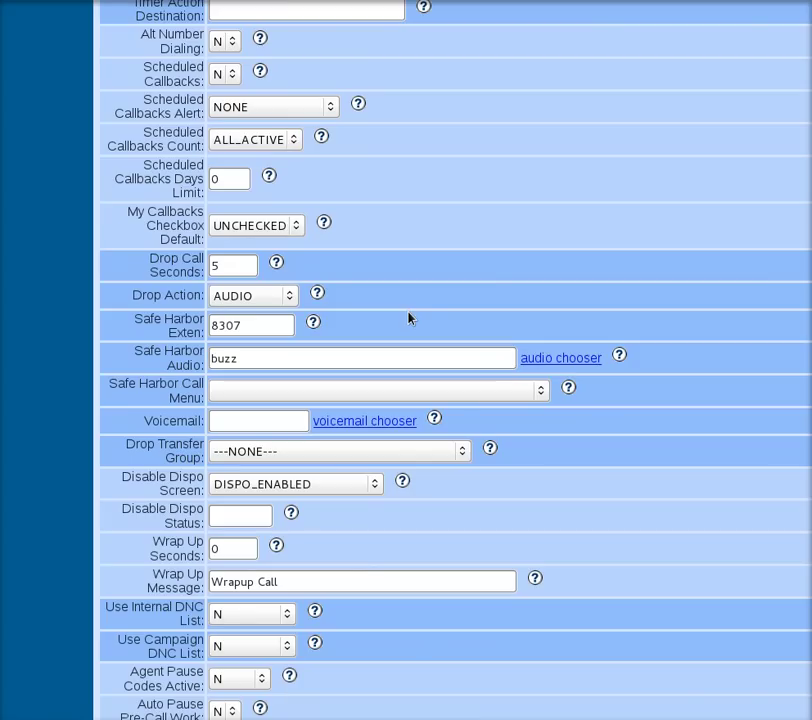
pyautogui.scroll(-2, 408, 318)
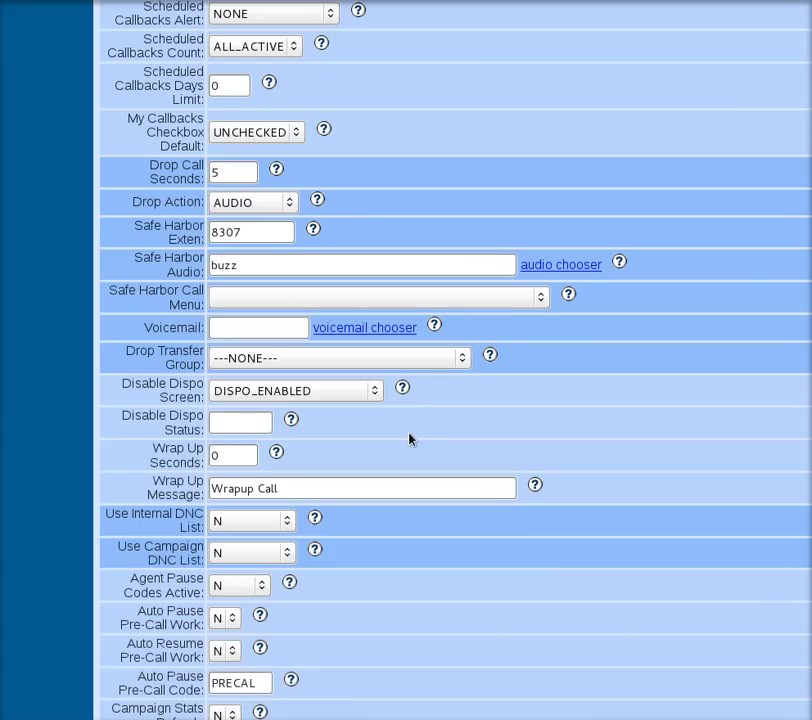
pyautogui.scroll(-3, 409, 439)
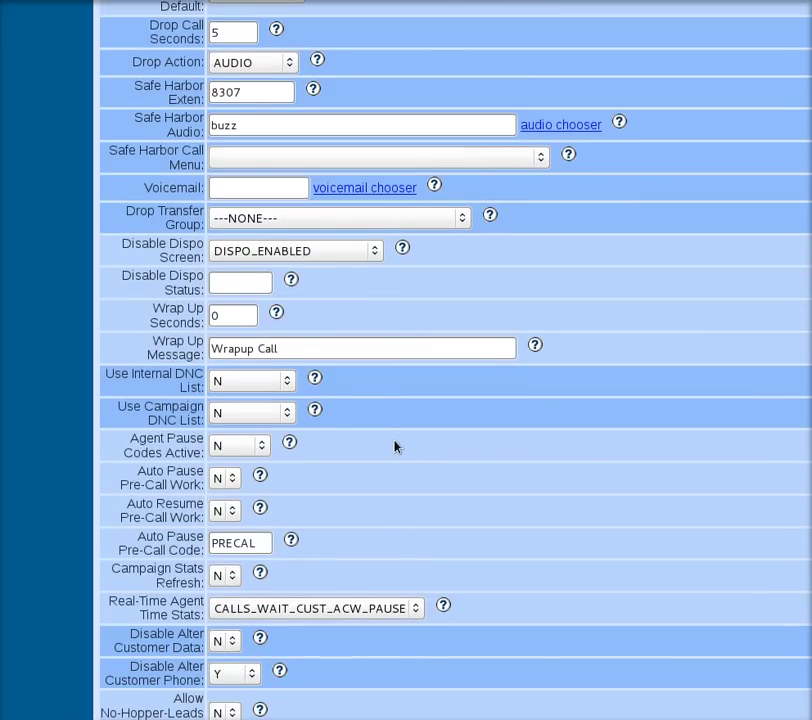
pyautogui.scroll(-3, 395, 446)
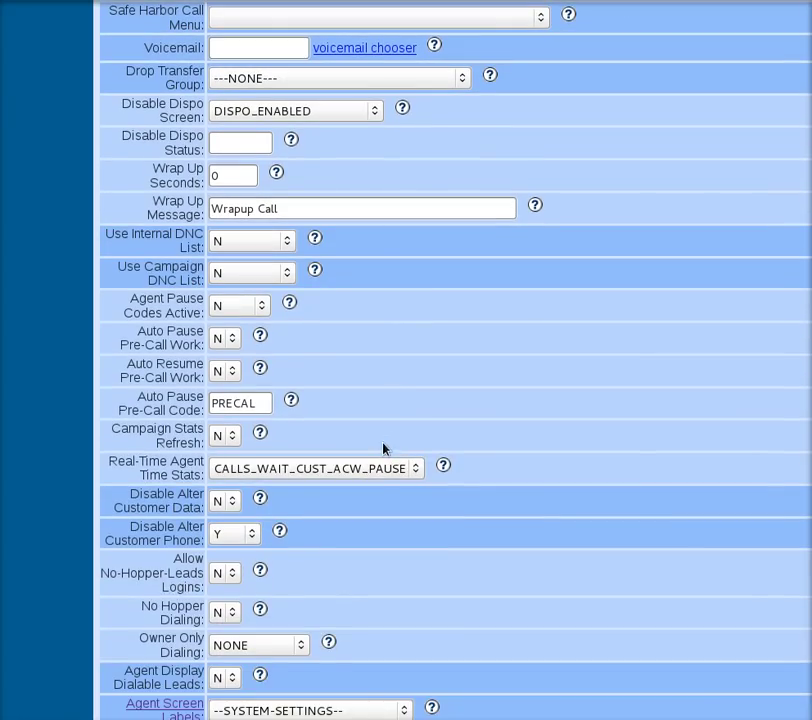
# Step: Set Allow No-Hopper-Leads Logins to Y for the campaign
pyautogui.scroll(-2, 384, 449)
pyautogui.scroll(-1, 405, 440)
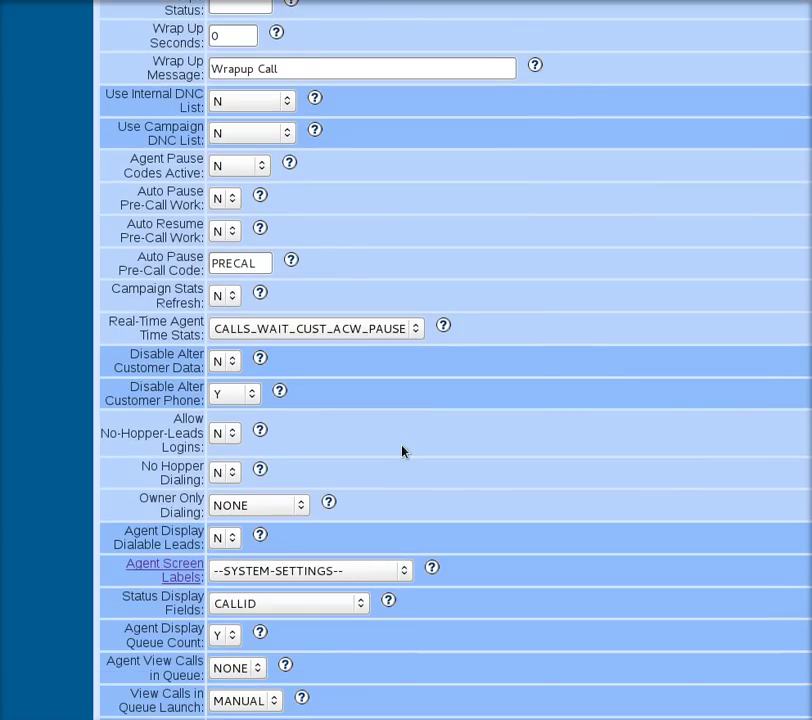
pyautogui.scroll(-2, 402, 446)
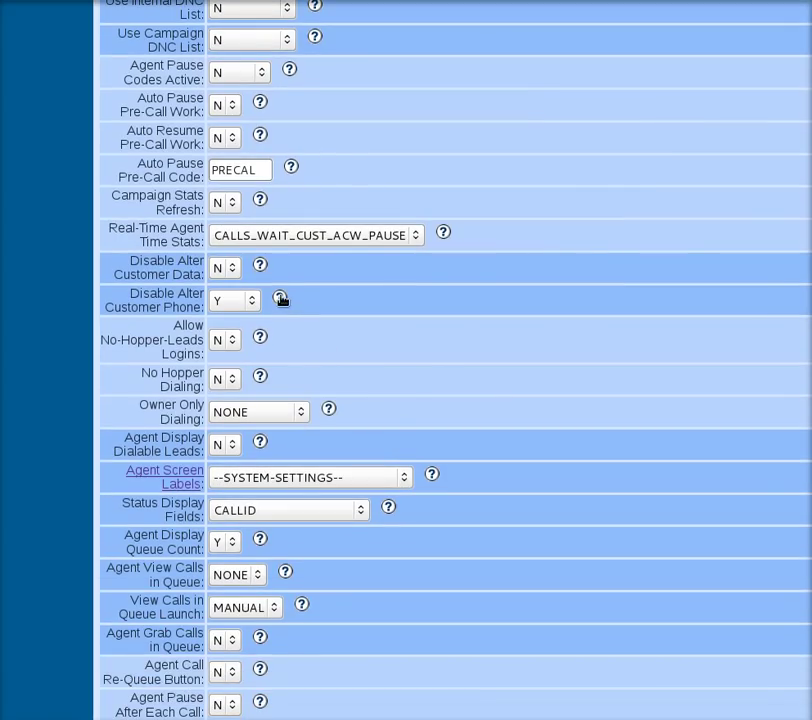
pyautogui.scroll(-1, 303, 328)
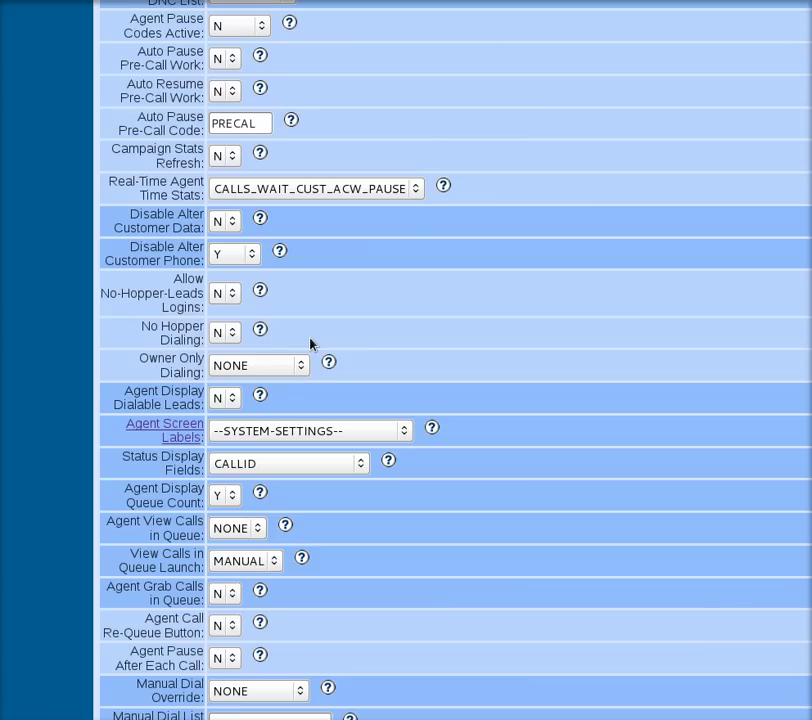
pyautogui.click(232, 292)
pyautogui.click(233, 311)
# Step: Set Agent Display Dialable Leads to Y for the campaign
pyautogui.scroll(-3, 377, 318)
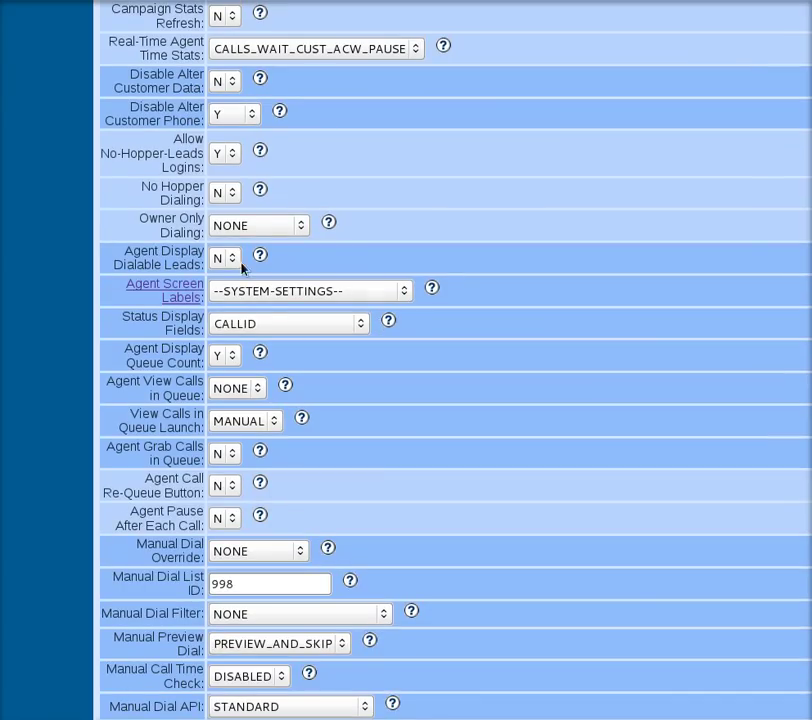
pyautogui.click(232, 259)
pyautogui.click(230, 284)
# Step: Review the campaign's manual dial, 3-way call, Vtiger, CRM popup and blind monitor settings, and submit the campaign changes
pyautogui.scroll(-5, 477, 392)
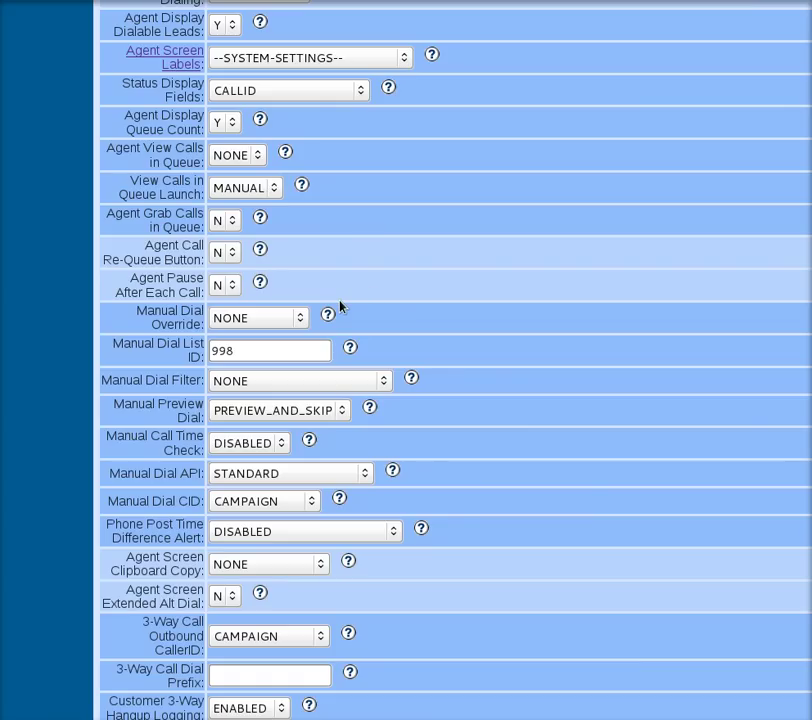
pyautogui.scroll(-2, 416, 294)
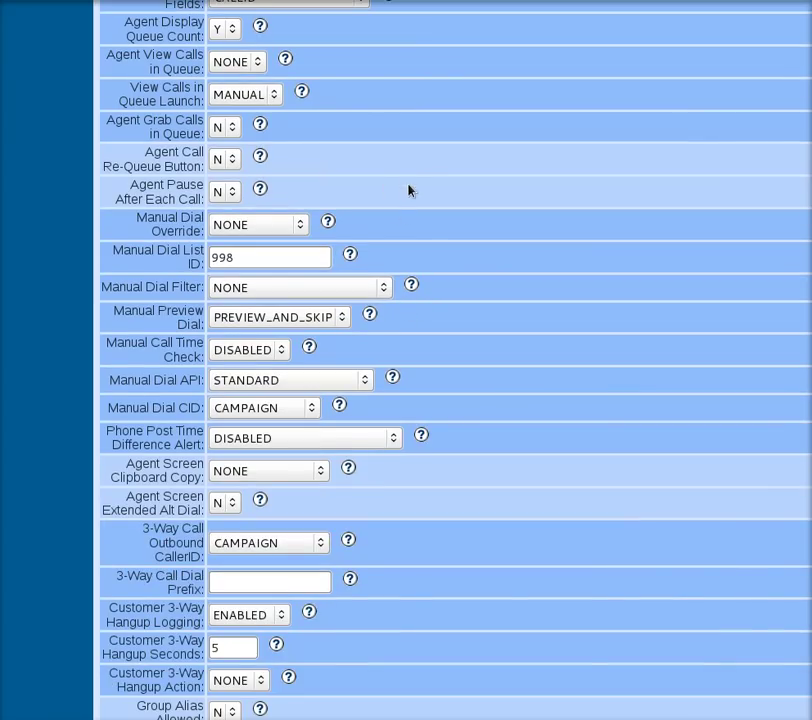
pyautogui.scroll(-3, 410, 249)
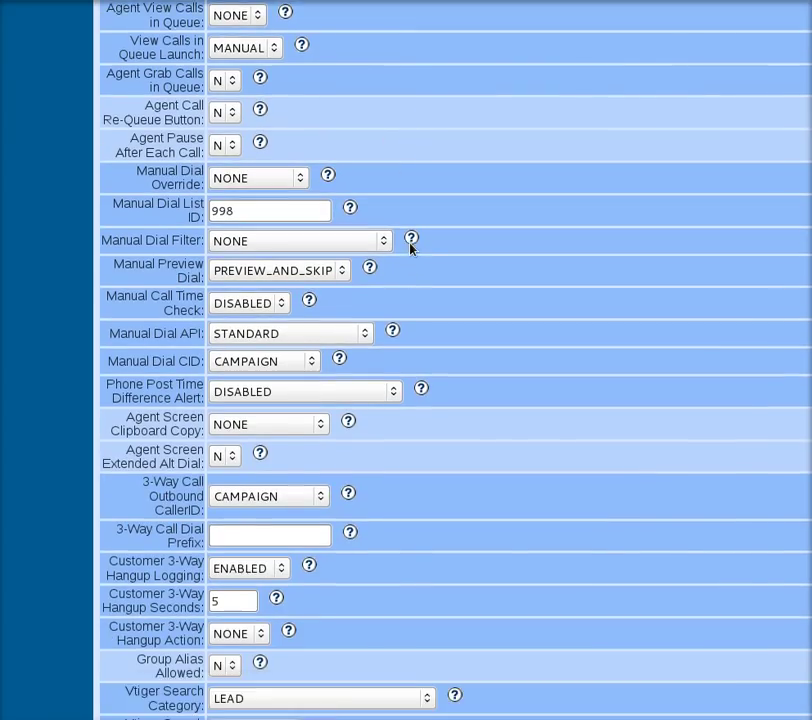
pyautogui.scroll(-2, 347, 376)
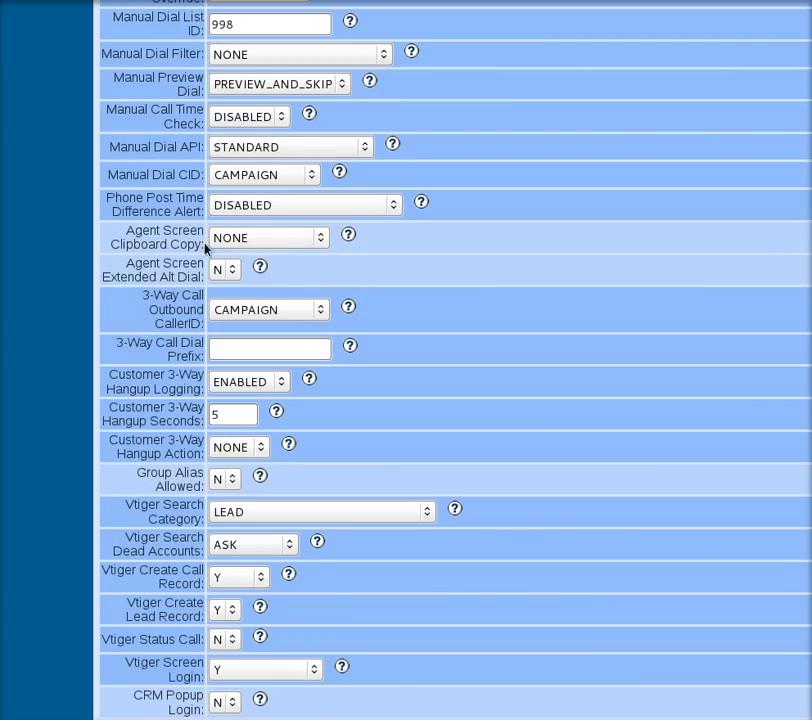
pyautogui.scroll(-2, 453, 306)
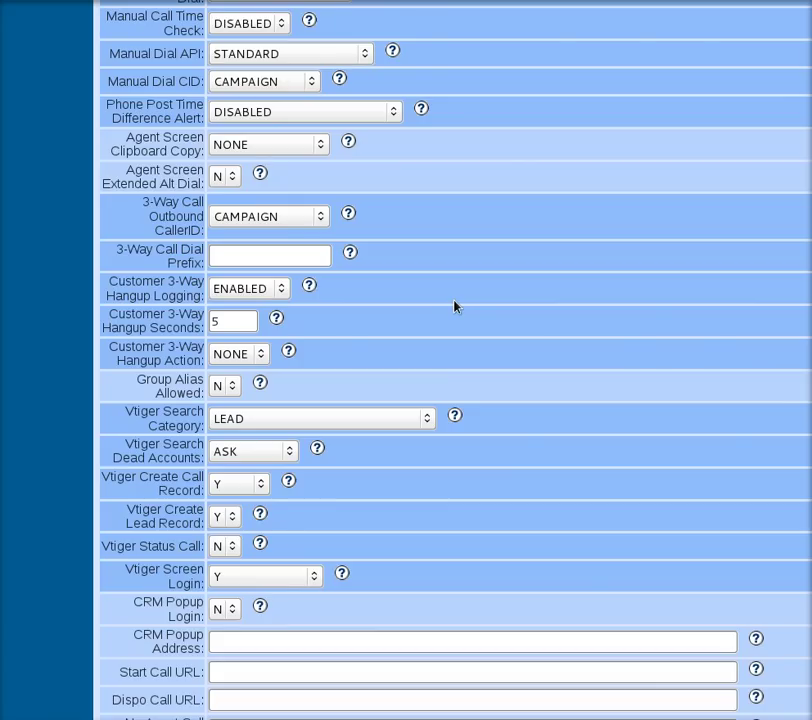
pyautogui.scroll(-2, 455, 305)
pyautogui.scroll(-2, 467, 310)
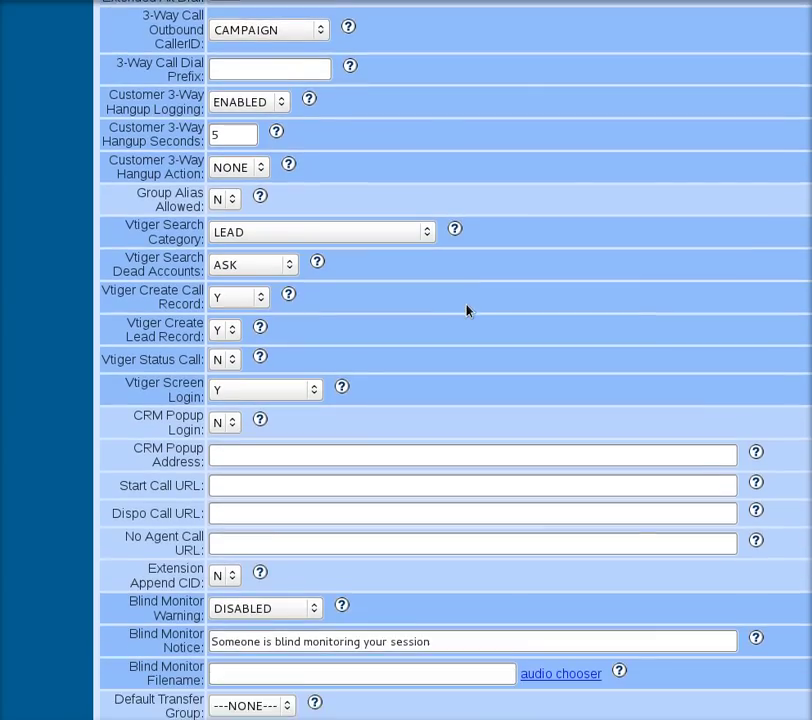
pyautogui.scroll(-1, 455, 309)
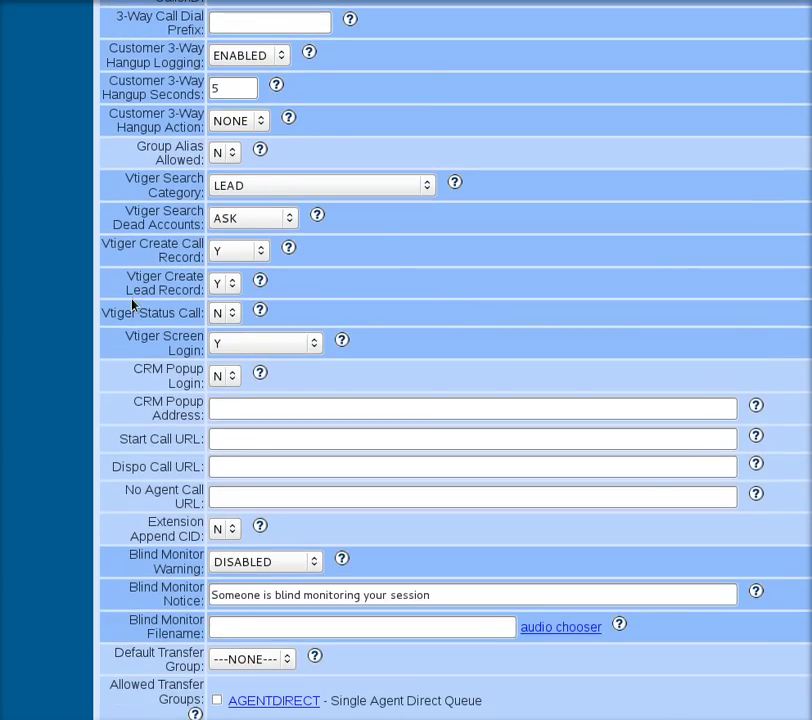
pyautogui.scroll(-2, 419, 279)
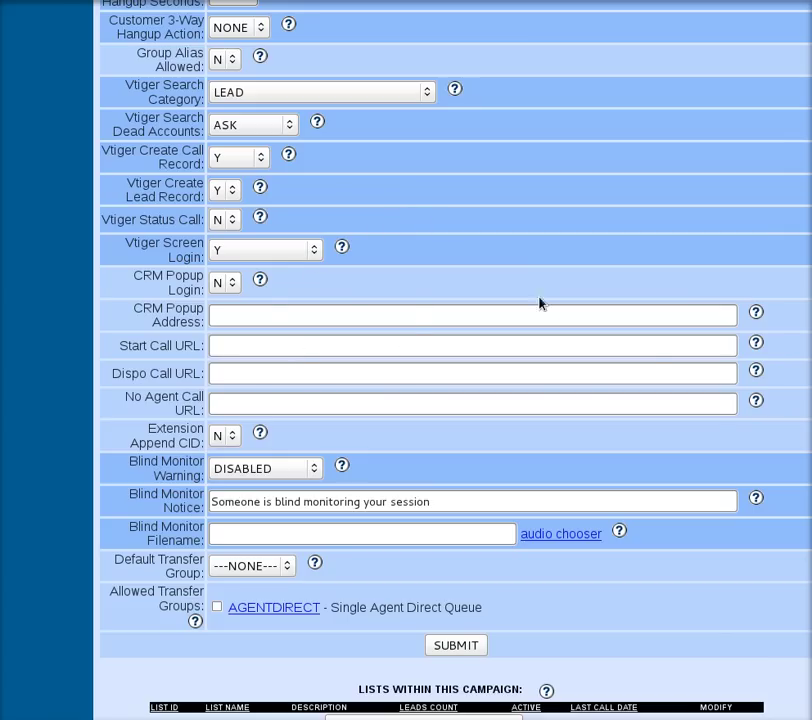
pyautogui.click(467, 645)
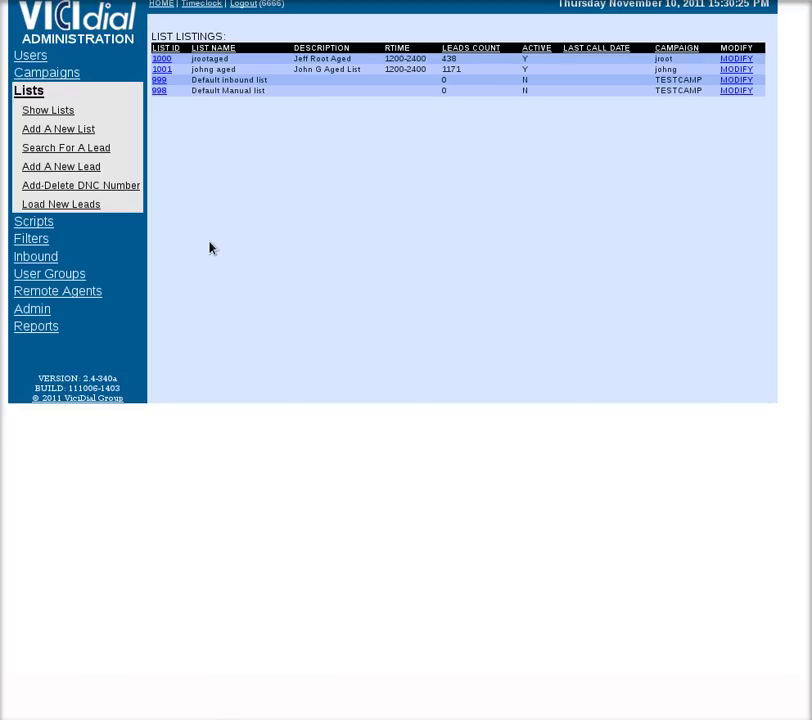
# Step: Start a new list with List ID 2001, entering test list as both its name and description
pyautogui.click(83, 131)
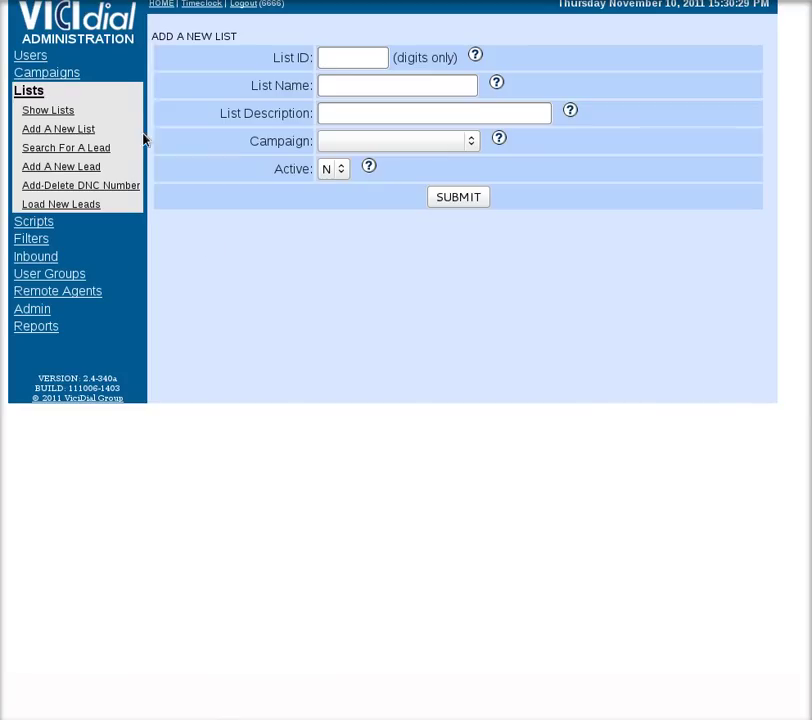
pyautogui.click(330, 60)
pyautogui.write('2001')
pyautogui.press('Tab')
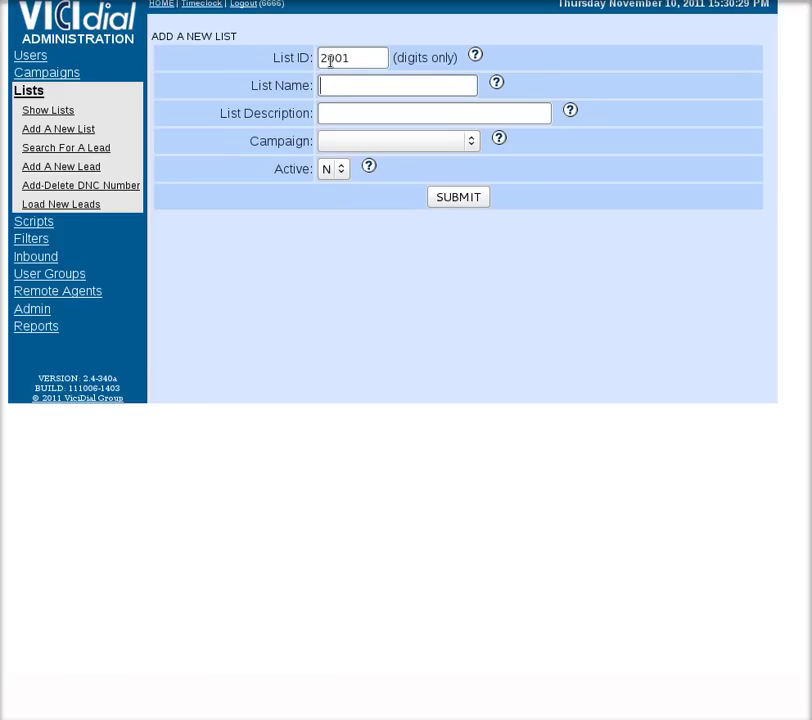
pyautogui.write('test List')
pyautogui.press('Tab')
pyautogui.press('Tab')
pyautogui.write('test')
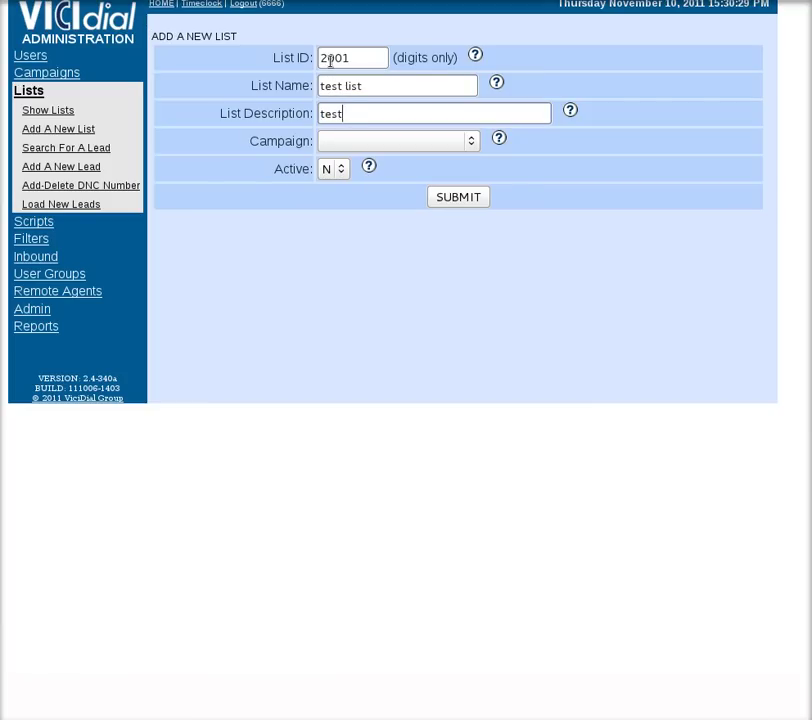
pyautogui.write(' list')
pyautogui.press('Tab')
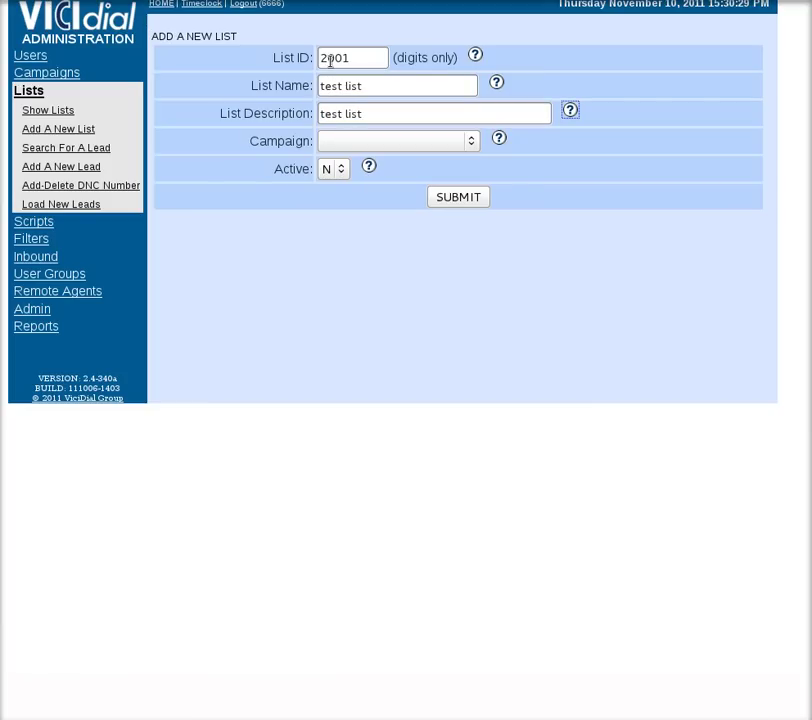
# Step: Assign the new list to testcamp - Test Campaign, set Active to Y and submit it
pyautogui.click(425, 143)
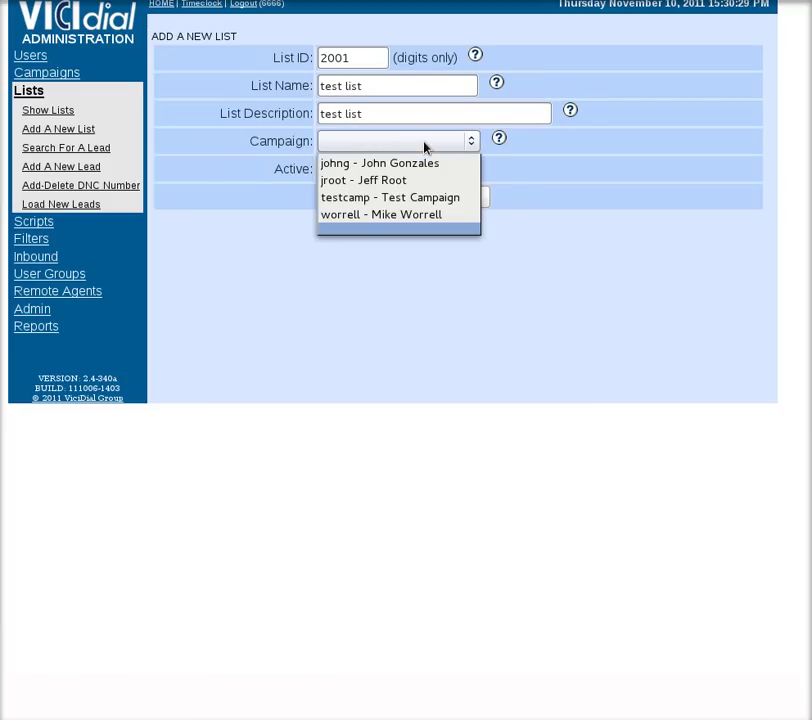
pyautogui.click(453, 198)
pyautogui.click(338, 170)
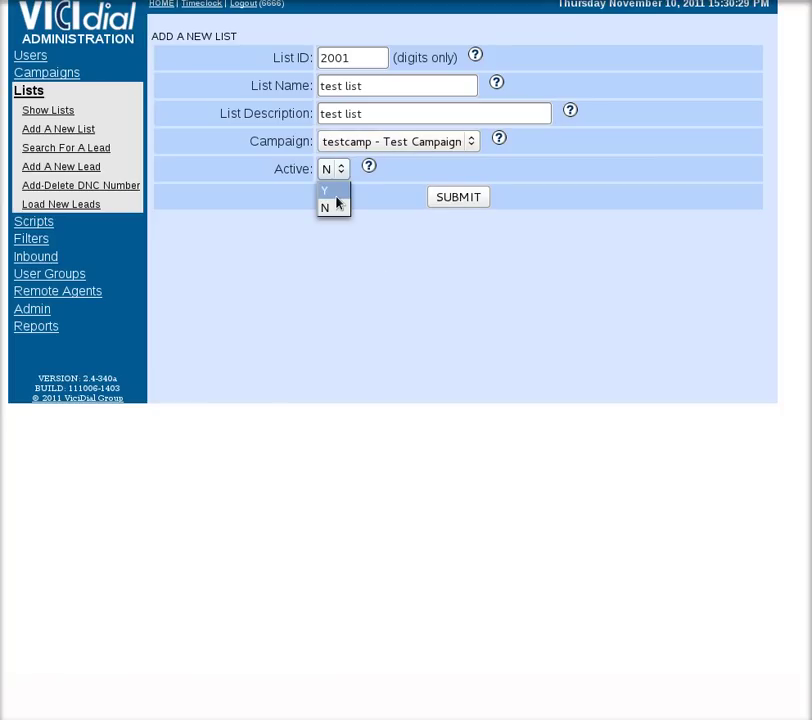
pyautogui.click(326, 188)
pyautogui.press('Return')
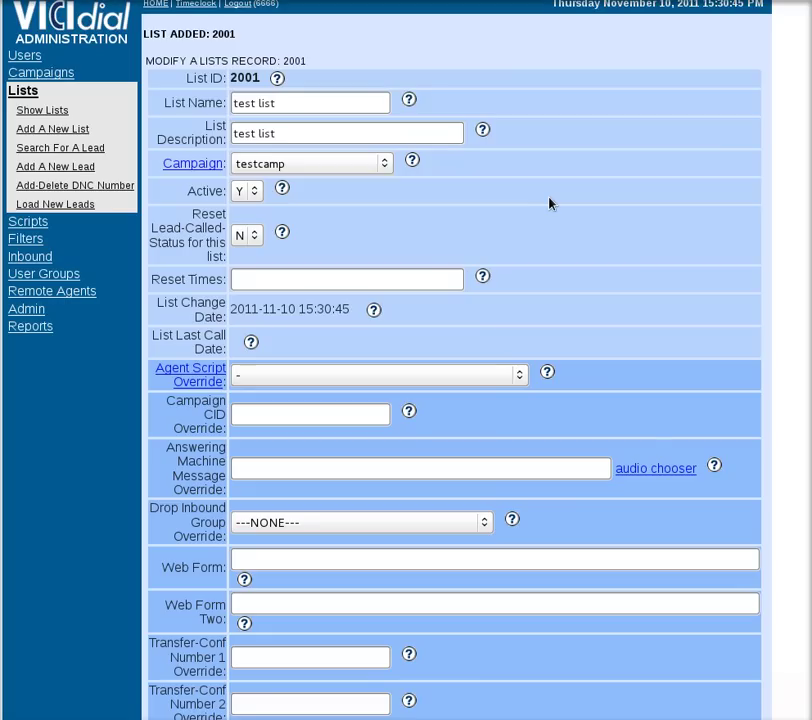
# Step: Set the Reset Times of list 2001 to 1200-0000
pyautogui.click(381, 283)
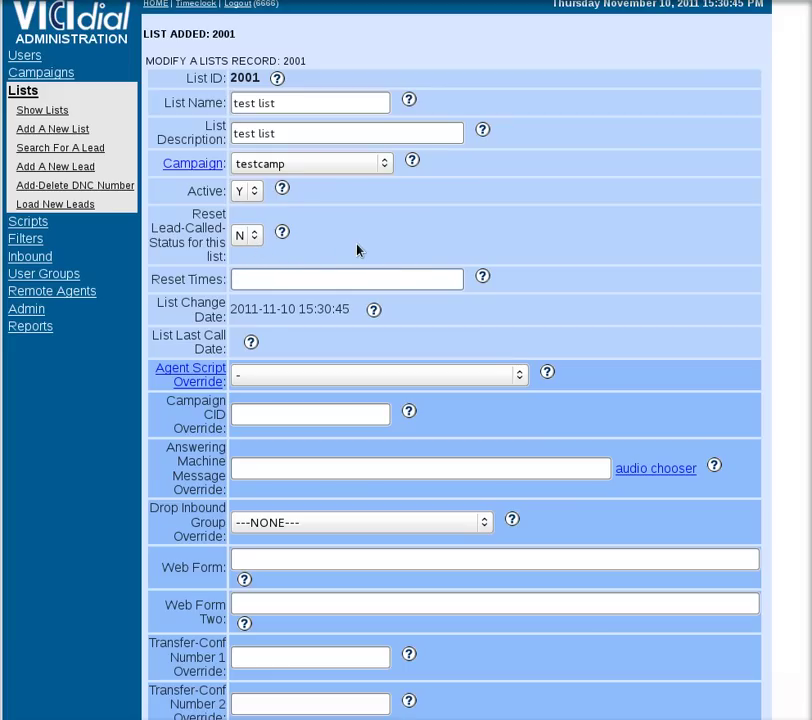
pyautogui.click(386, 278)
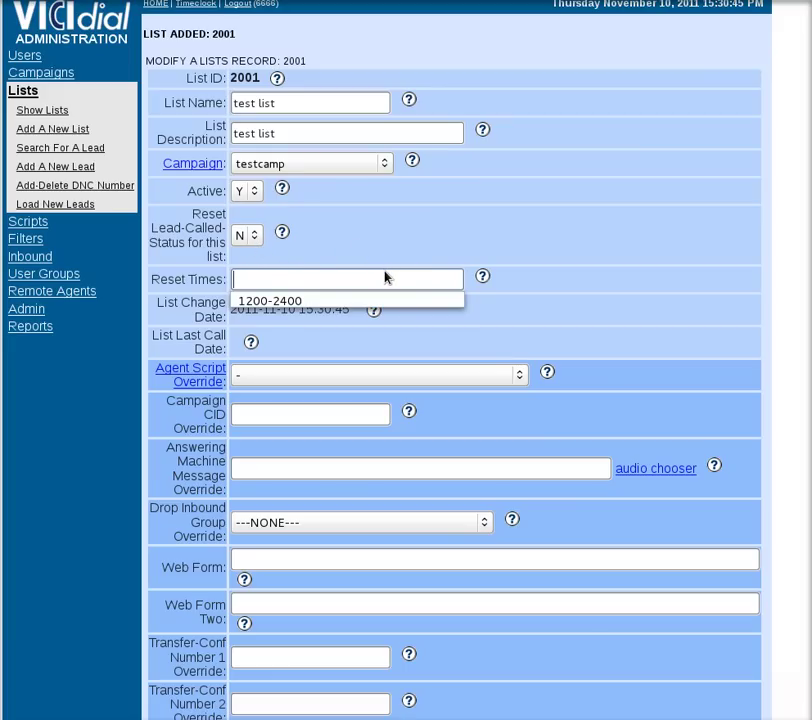
pyautogui.click(410, 304)
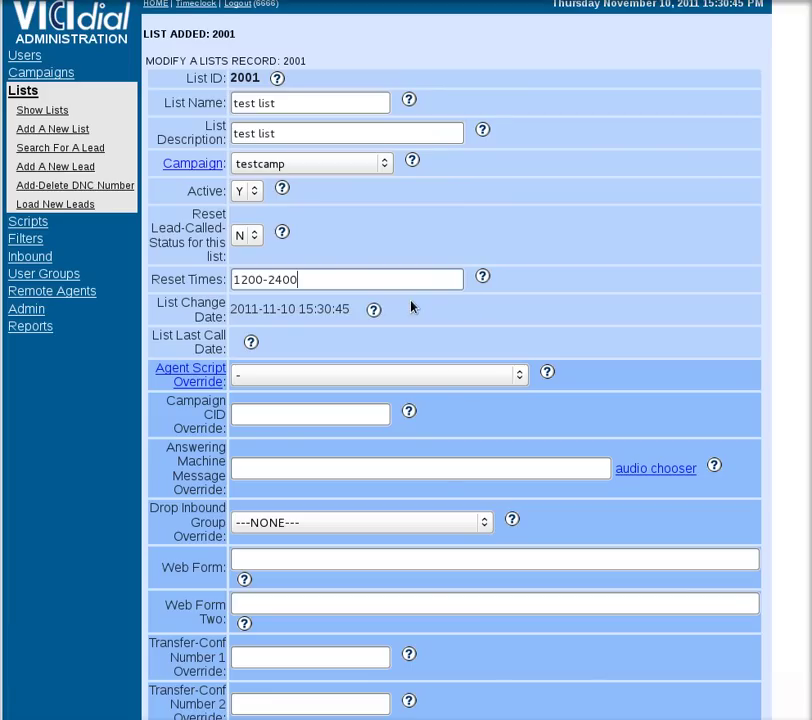
pyautogui.doubleClick(308, 279)
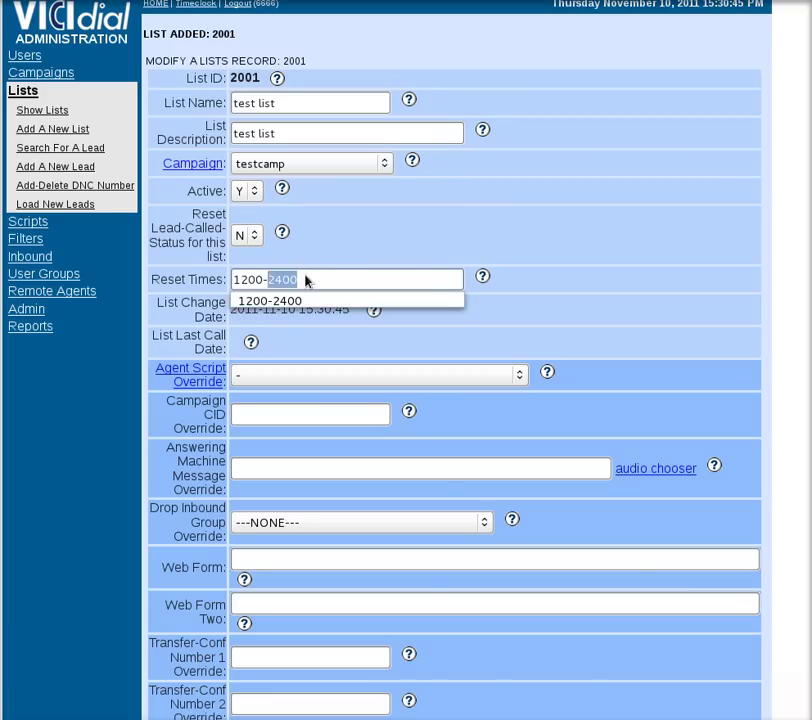
pyautogui.press('Home')
pyautogui.doubleClick(290, 281)
pyautogui.write('0000')
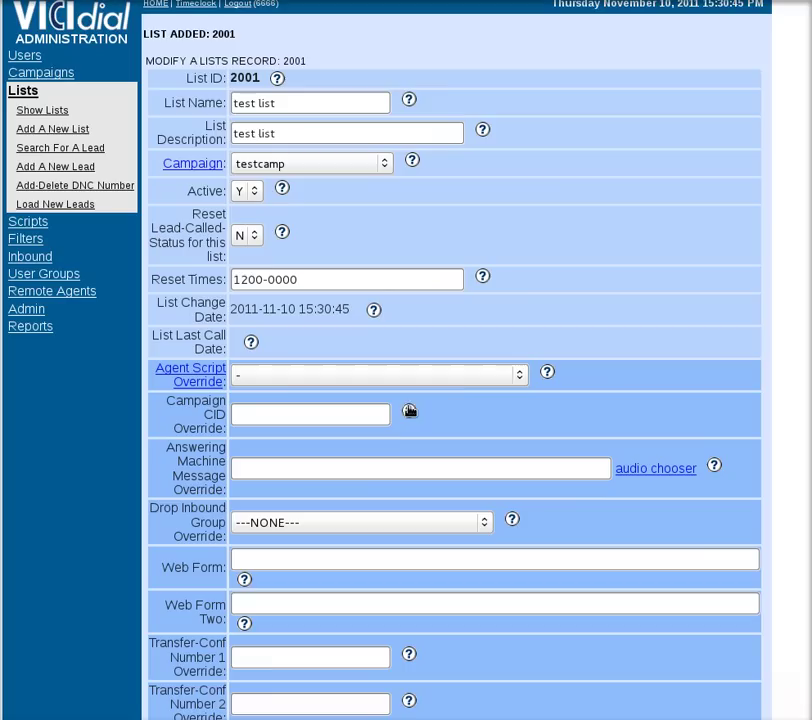
# Step: Set the list's Agent Script Override to AGED - Aged Lead and submit the list changes
pyautogui.click(491, 381)
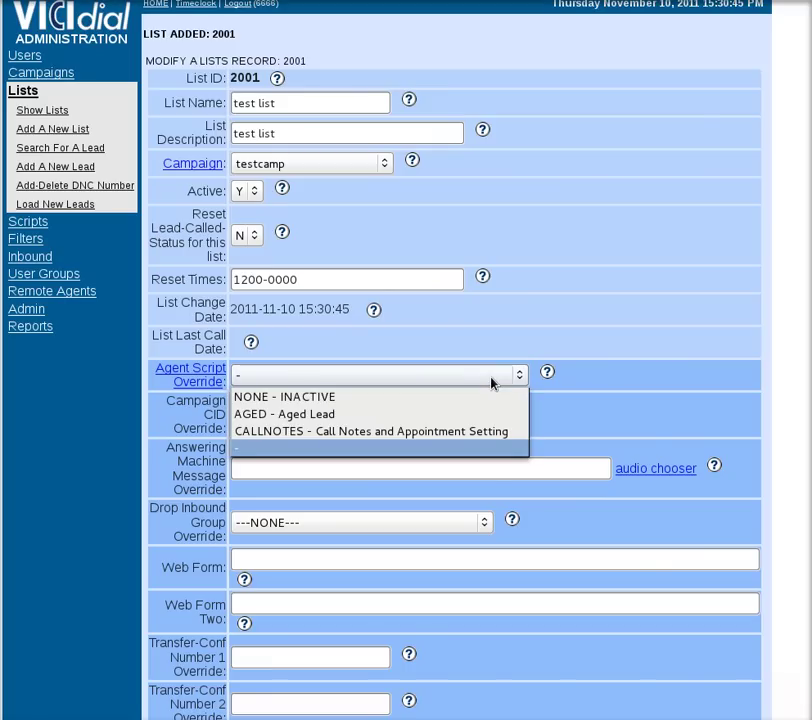
pyautogui.click(405, 420)
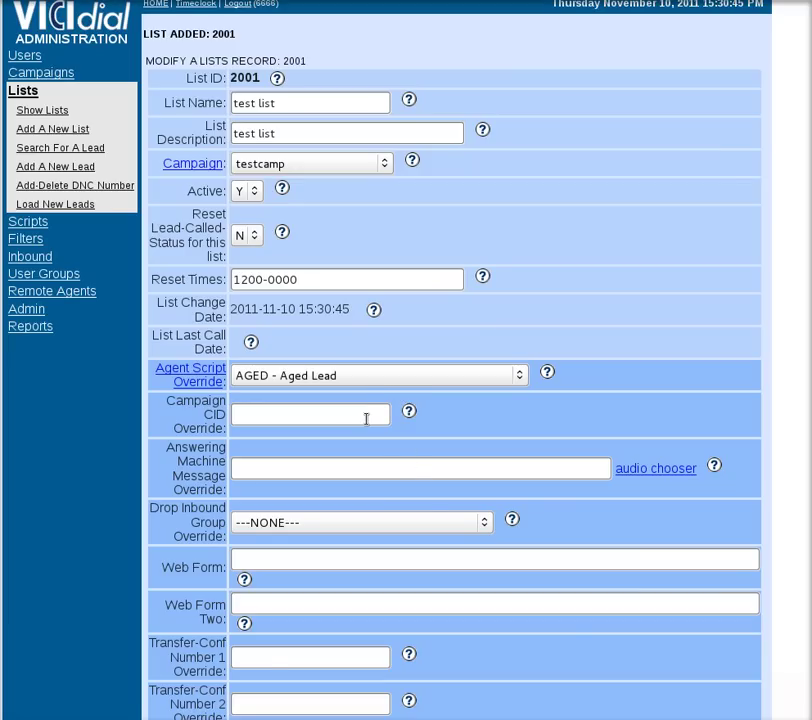
pyautogui.click(366, 418)
pyautogui.scroll(-3, 468, 441)
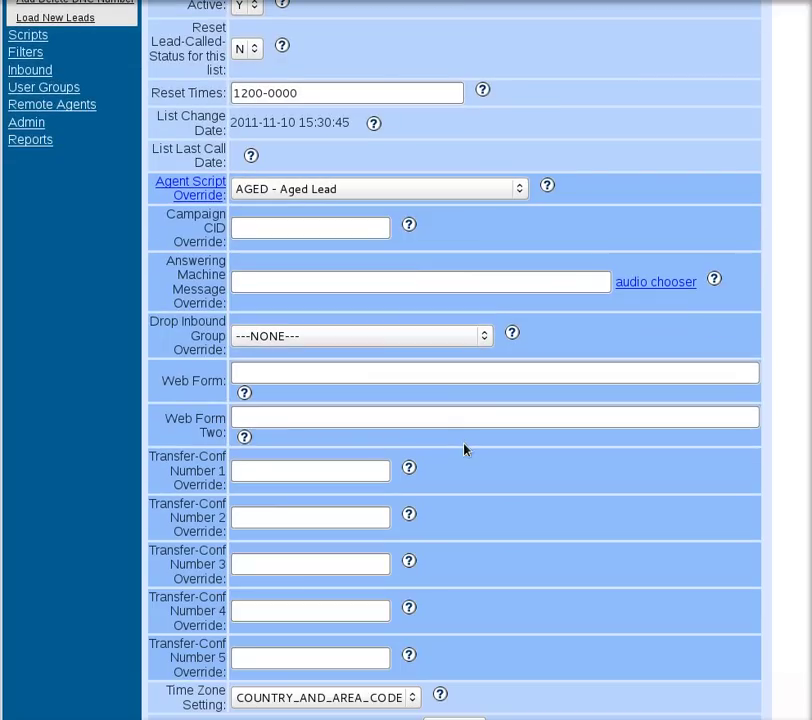
pyautogui.click(448, 337)
pyautogui.click(448, 337)
pyautogui.scroll(-3, 475, 471)
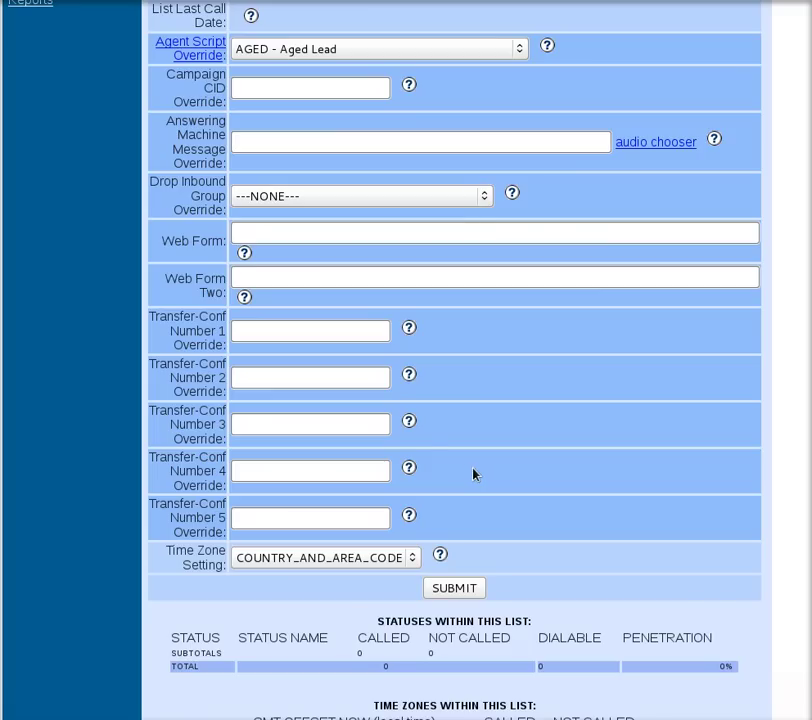
pyautogui.click(443, 590)
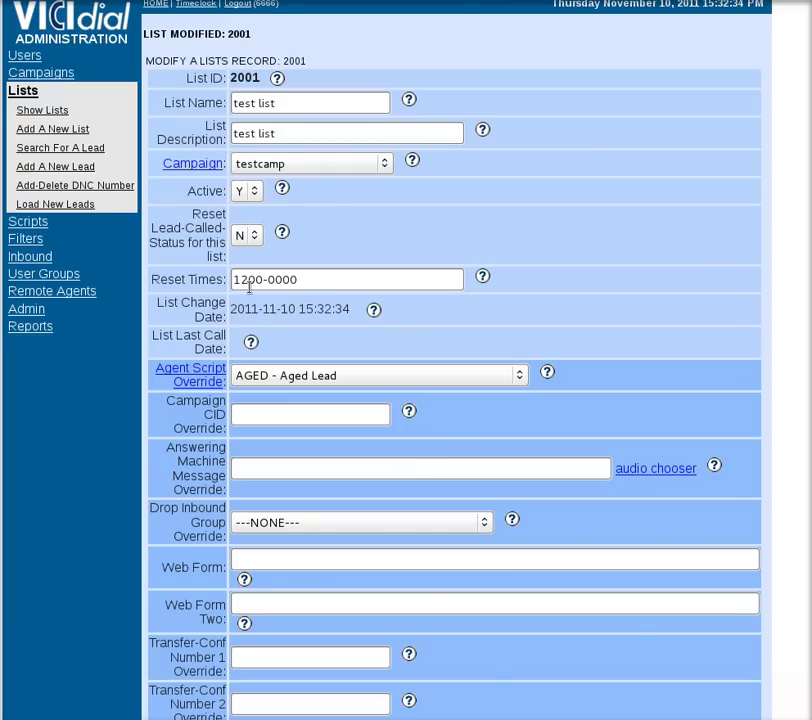
# Step: Open the lead loader and look through the lead file picker and List ID Override choices without selecting anything
pyautogui.click(89, 206)
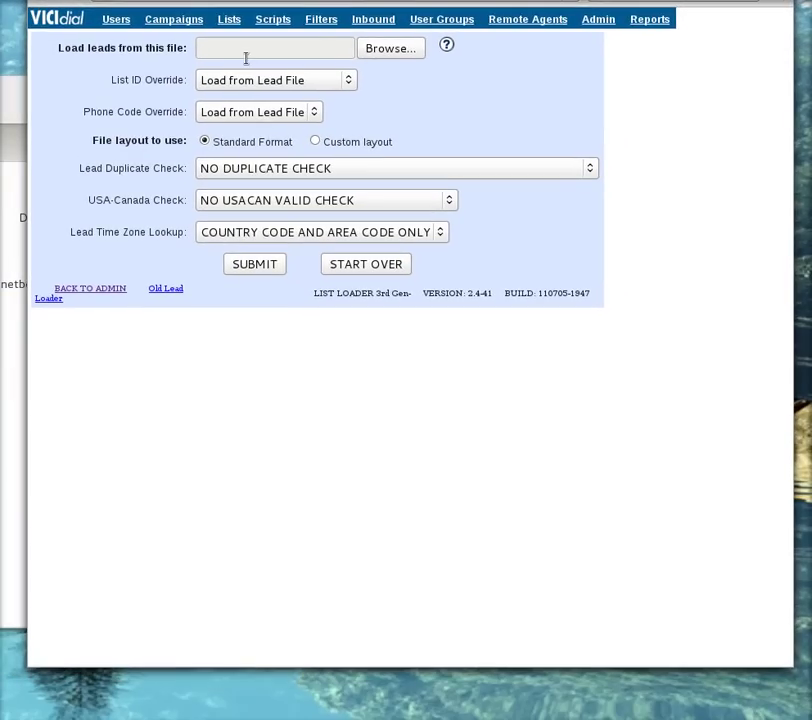
pyautogui.click(370, 48)
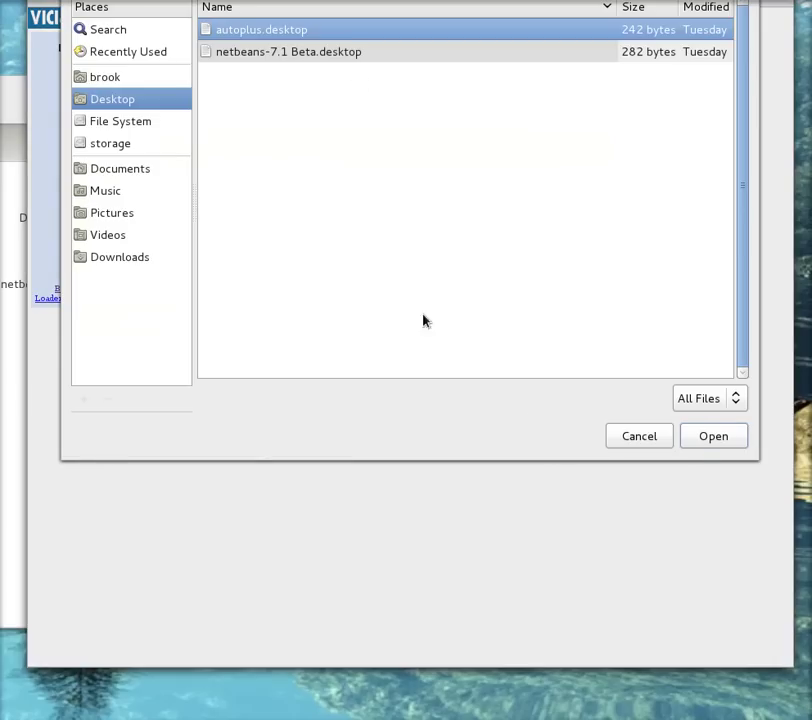
pyautogui.click(649, 438)
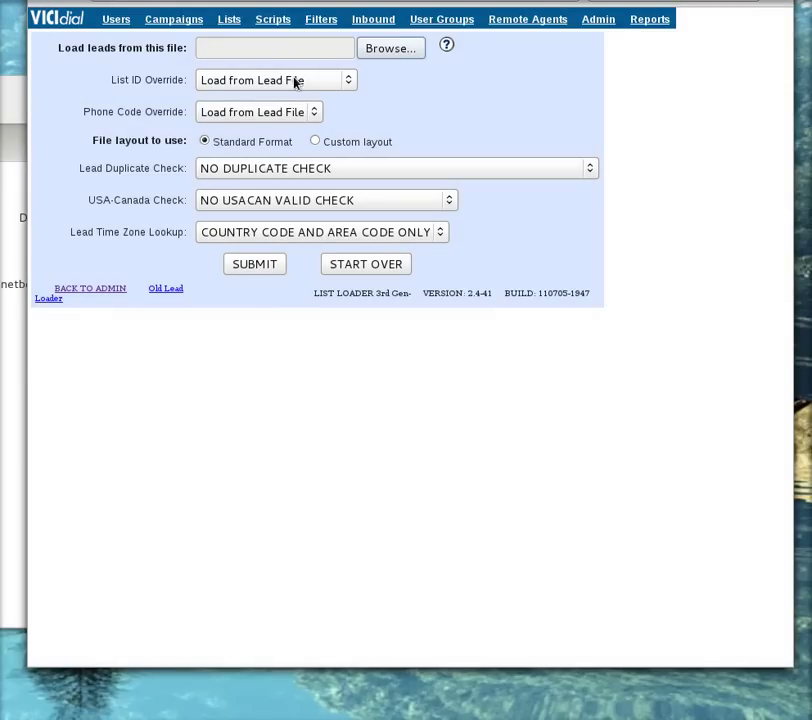
pyautogui.click(350, 88)
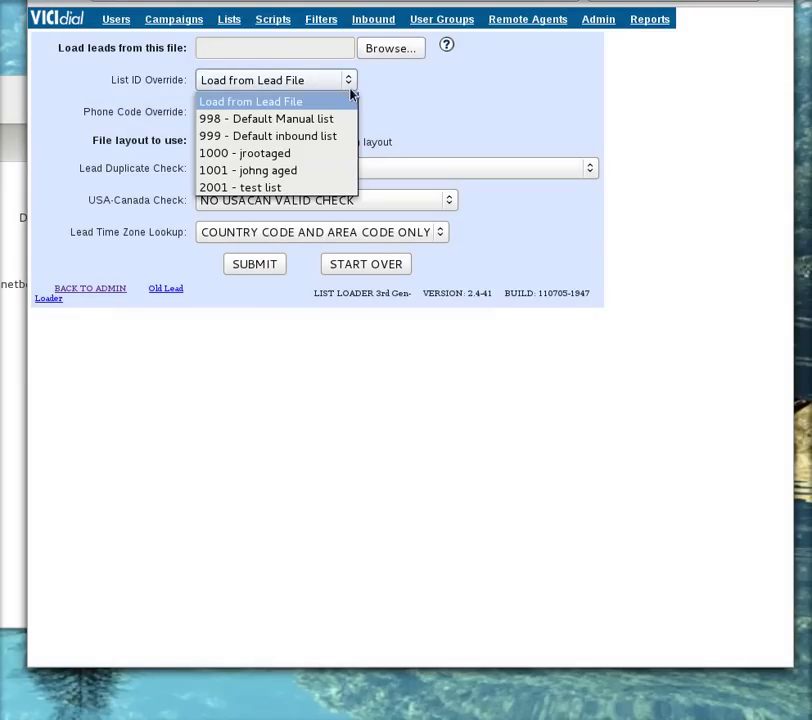
pyautogui.click(443, 118)
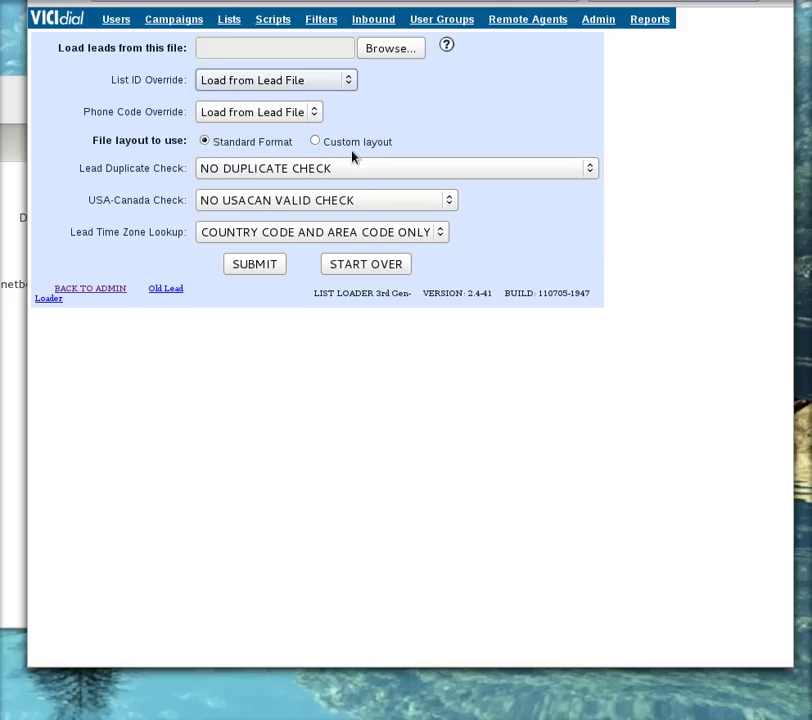
# Step: Configure the lead load with Phone Code Override 1 - USA, Custom layout and CHECK FOR DUPLICATES BY PHONE IN LIST ID
pyautogui.click(299, 114)
pyautogui.click(276, 151)
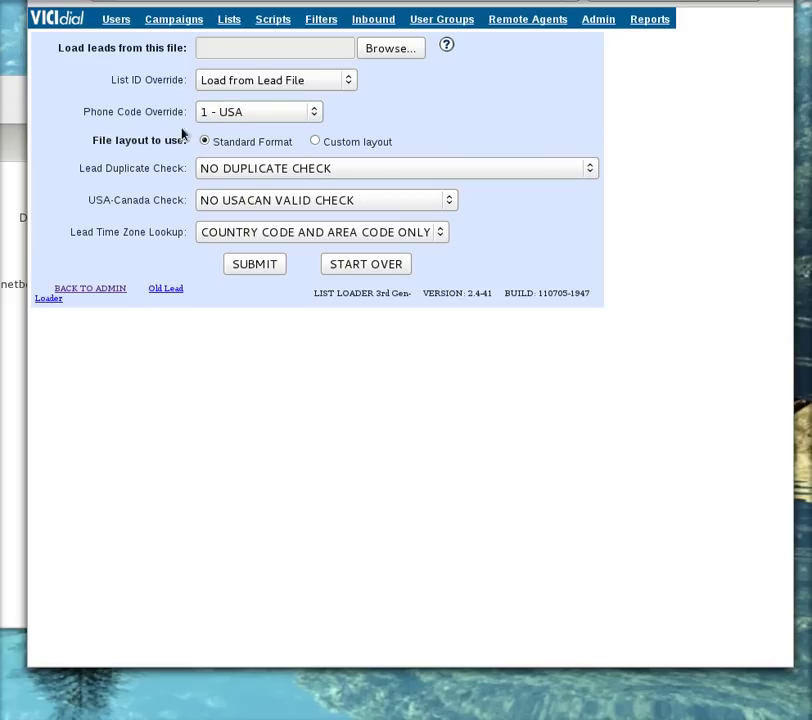
pyautogui.click(316, 142)
pyautogui.click(546, 169)
pyautogui.click(526, 206)
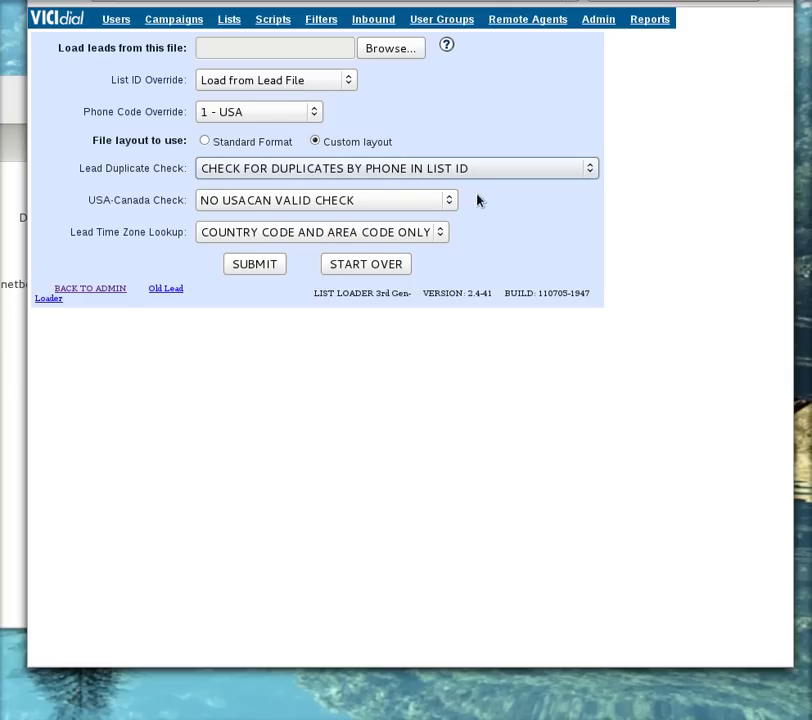
# Step: Set the USA-Canada Check to CHECK FOR VALID PREFIX and AREACODE and the Lead Time Zone Lookup to POSTAL CODE FIRST
pyautogui.click(447, 203)
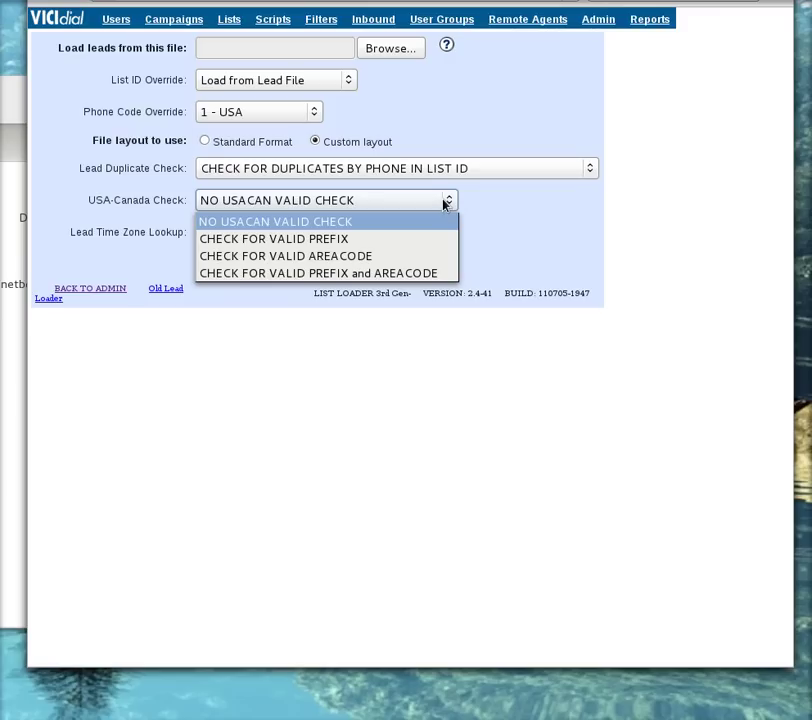
pyautogui.click(417, 274)
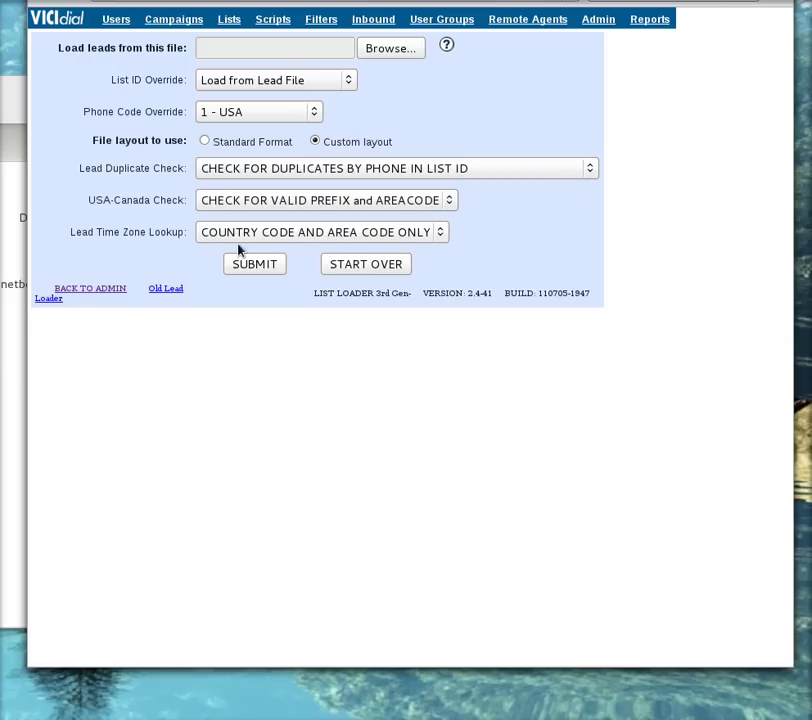
pyautogui.click(370, 232)
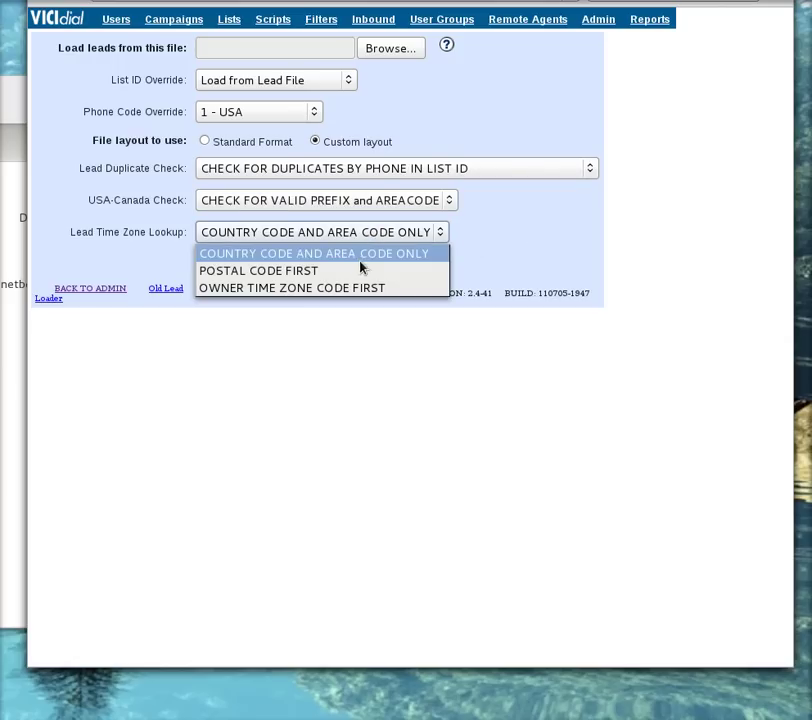
pyautogui.click(366, 270)
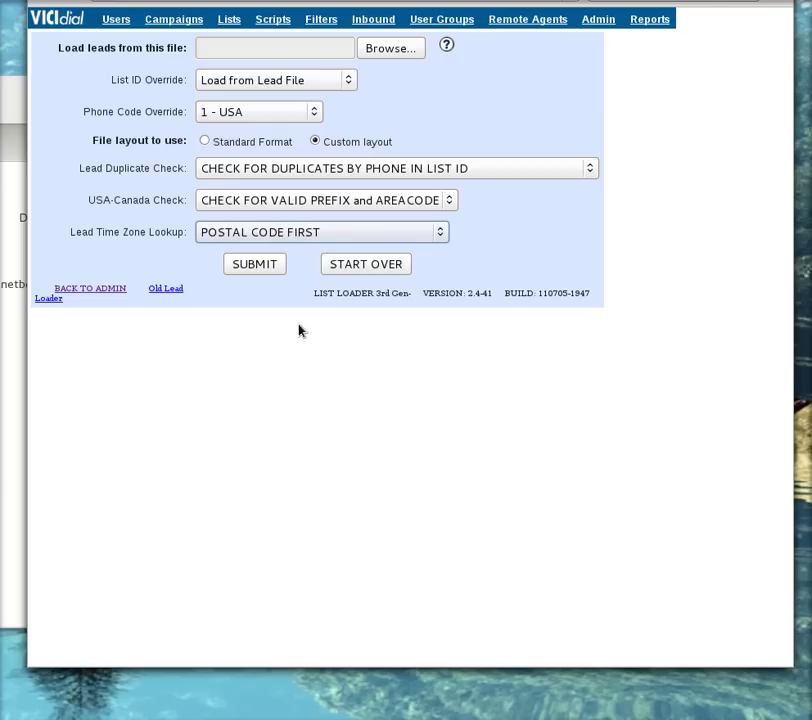